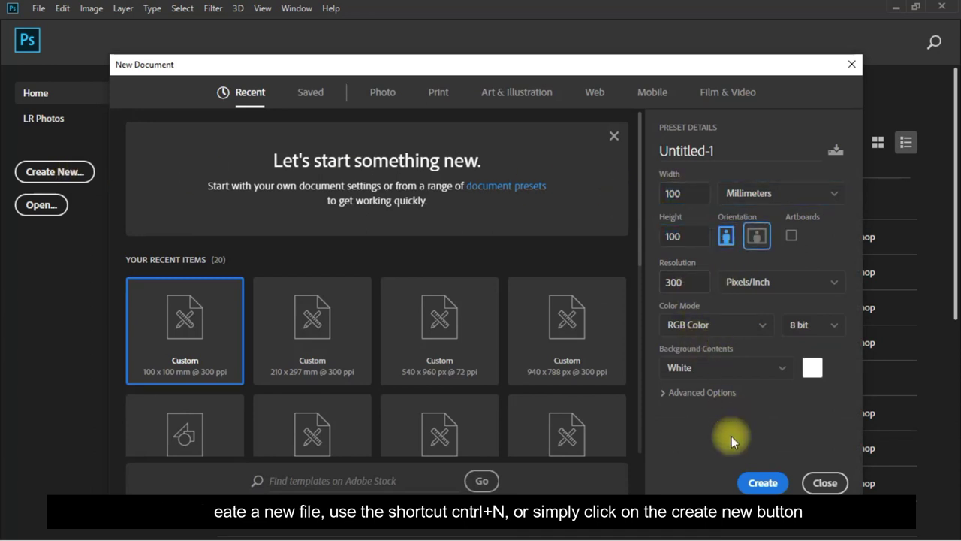
# - Create the new document, add a dark red Solid Color fill layer, and delete the white Background
pyautogui.click(759, 481)
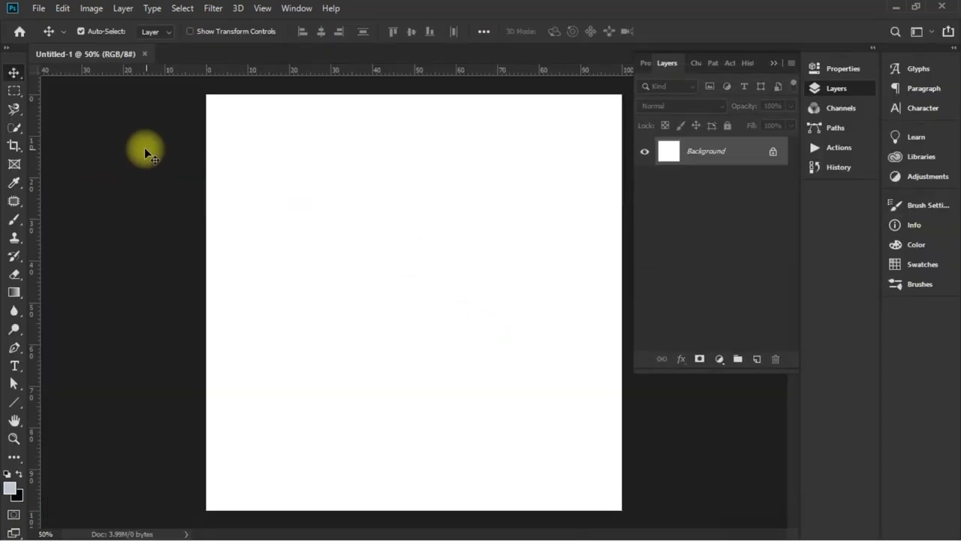
pyautogui.click(719, 359)
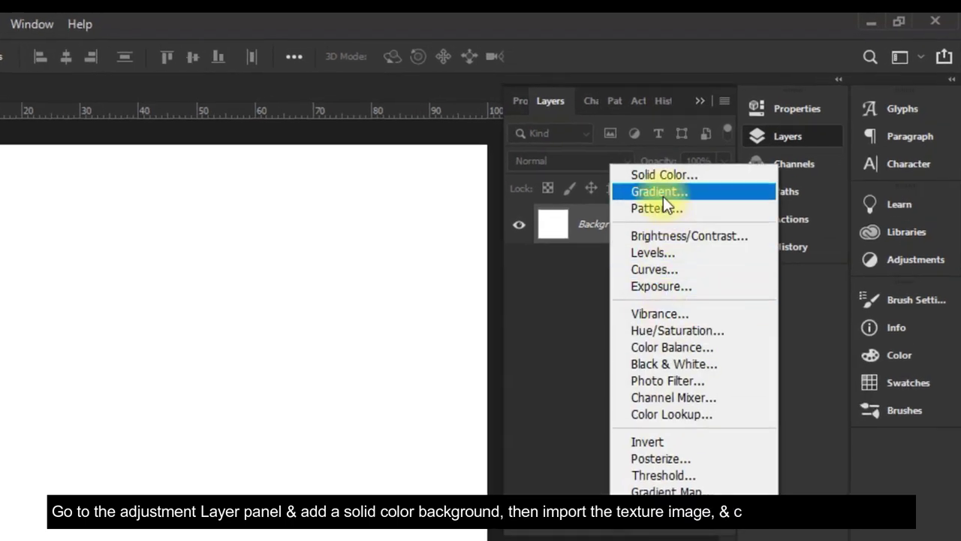
pyautogui.click(676, 160)
pyautogui.click(715, 278)
pyautogui.moveTo(672, 390); pyautogui.dragTo(691, 444)
pyautogui.click(887, 271)
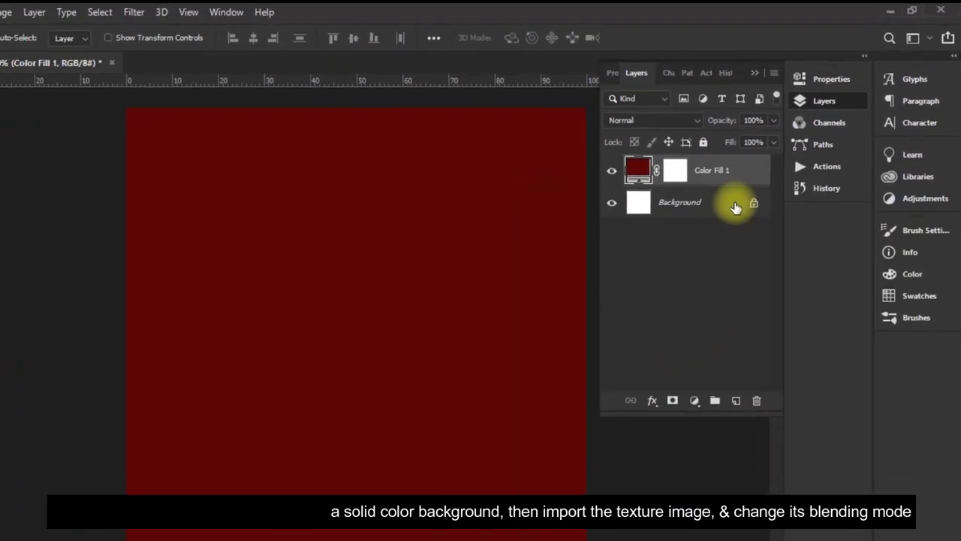
pyautogui.click(735, 208)
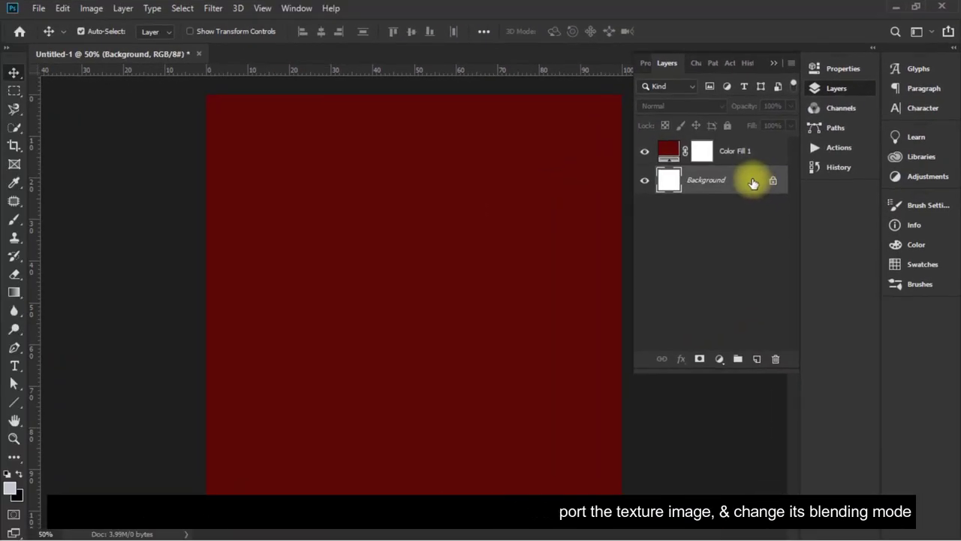
pyautogui.press('Delete')
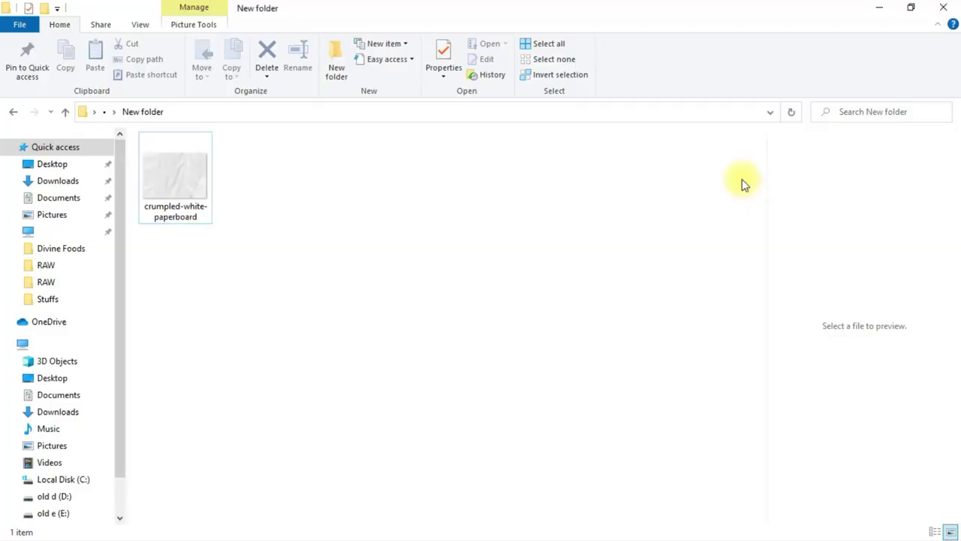
# - Drop the crumpled paperboard image onto the canvas and enlarge it to cover the page
pyautogui.moveTo(188, 172); pyautogui.dragTo(190, 171)
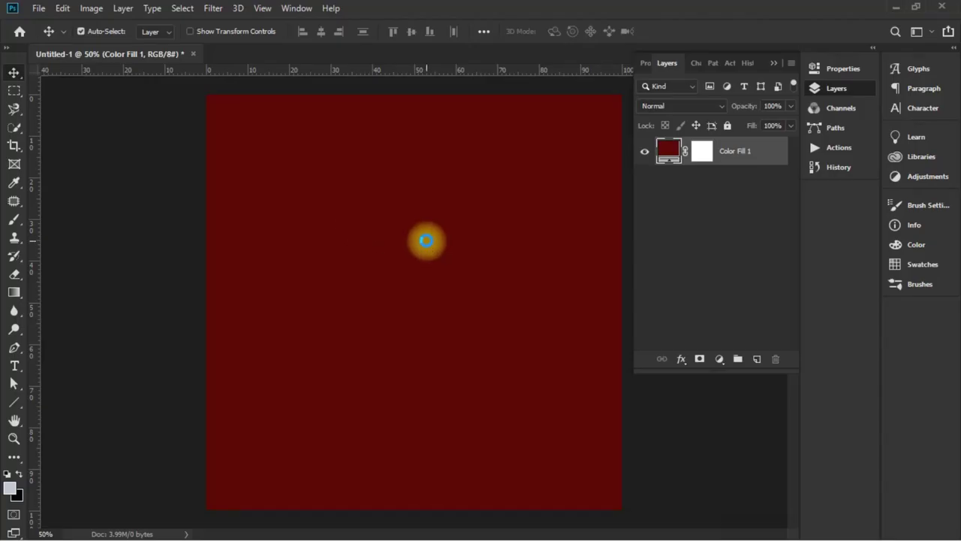
pyautogui.moveTo(425, 240); pyautogui.dragTo(436, 246)
pyautogui.moveTo(609, 178); pyautogui.dragTo(704, 54)
# - Commit the scaled paper texture and set its blend mode to Color Burn
pyautogui.press('Return')
pyautogui.click(701, 108)
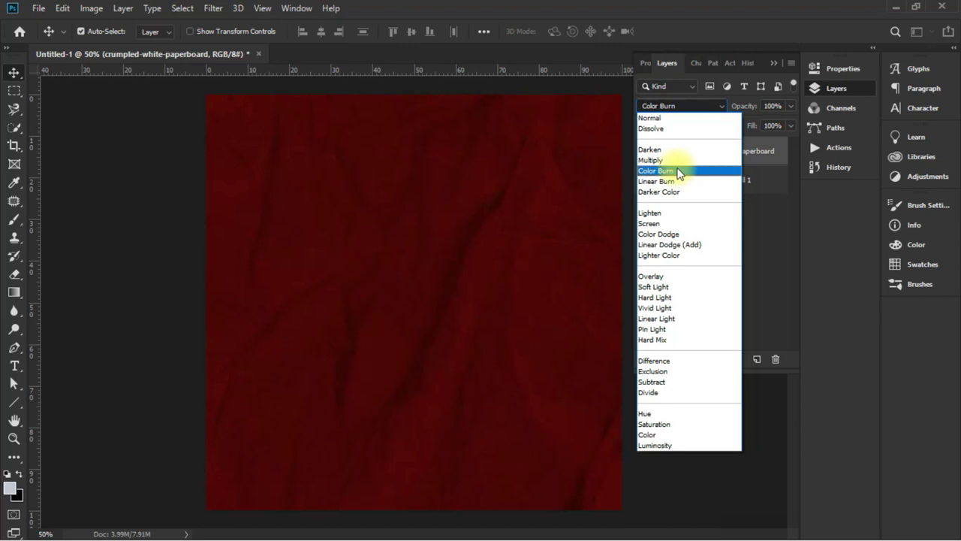
pyautogui.click(670, 171)
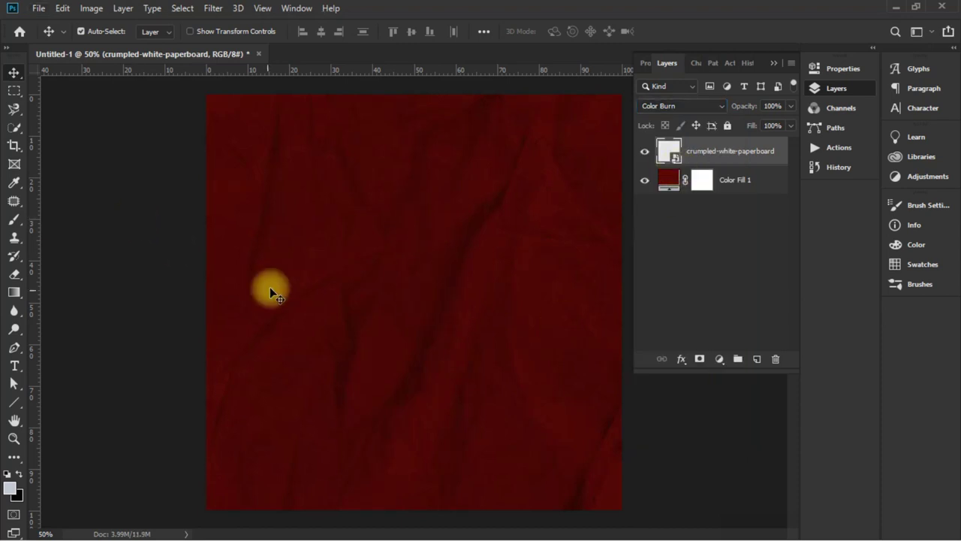
# - Add a new guide layout with 6 mm margins on every edge
pyautogui.click(260, 8)
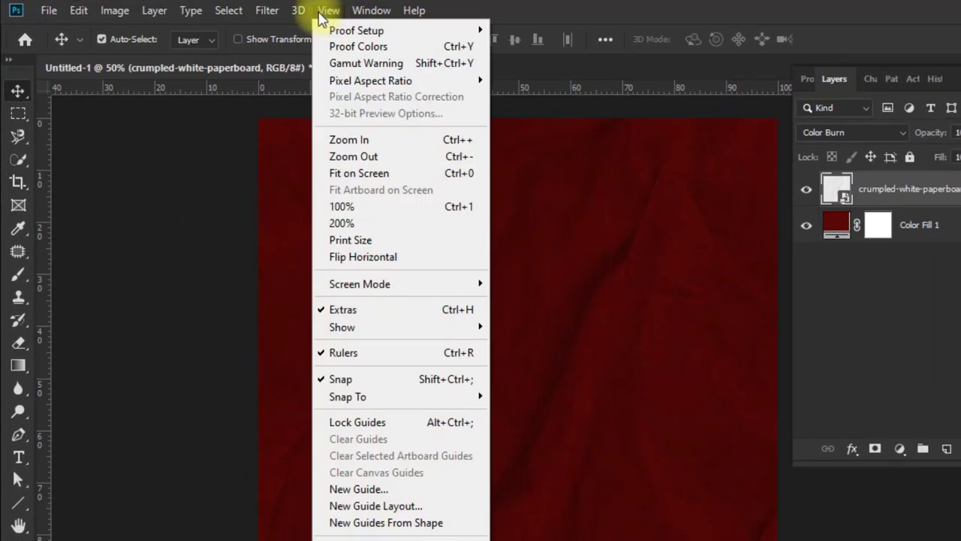
pyautogui.click(386, 505)
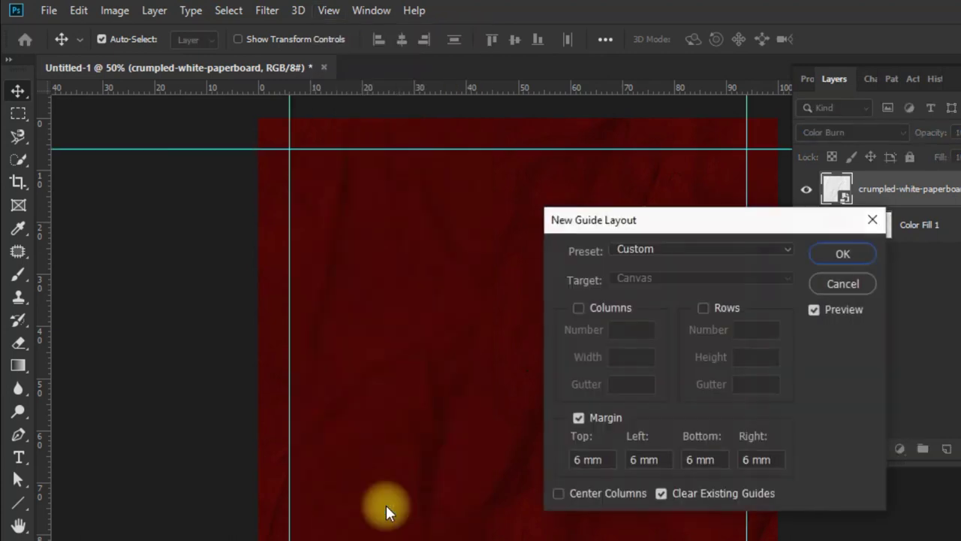
pyautogui.click(835, 252)
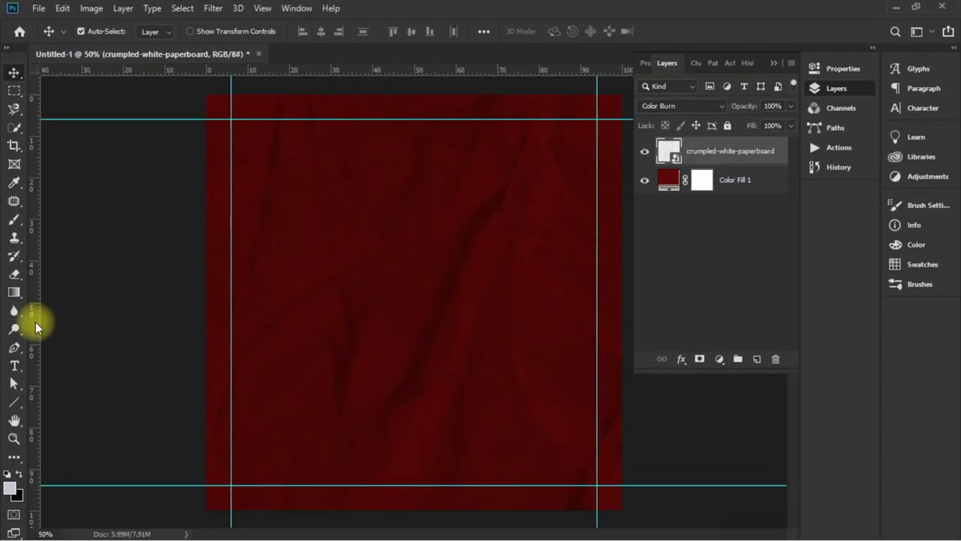
# - Add a LOREM IPSUM text line at 10 pt on the canvas
pyautogui.click(19, 458)
pyautogui.click(287, 268)
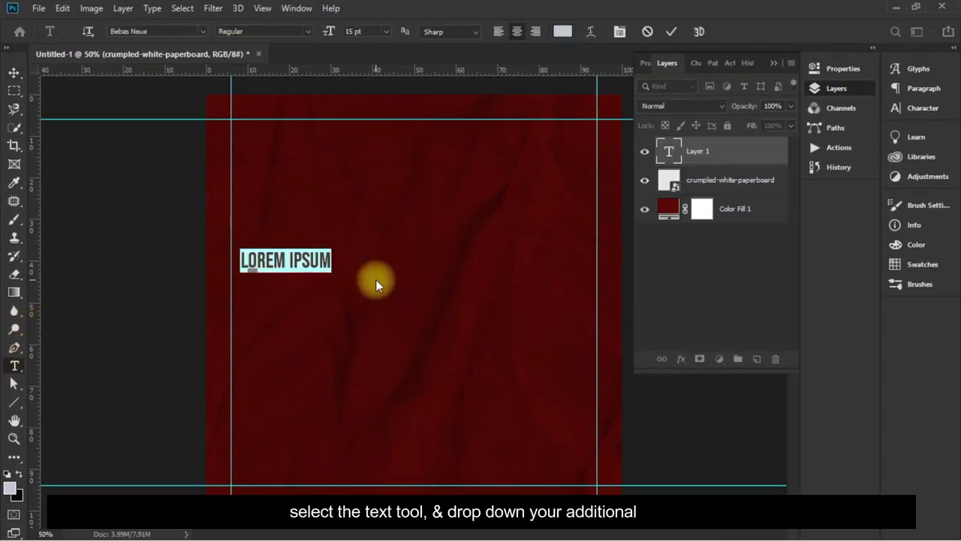
pyautogui.click(362, 31)
pyautogui.write('1')
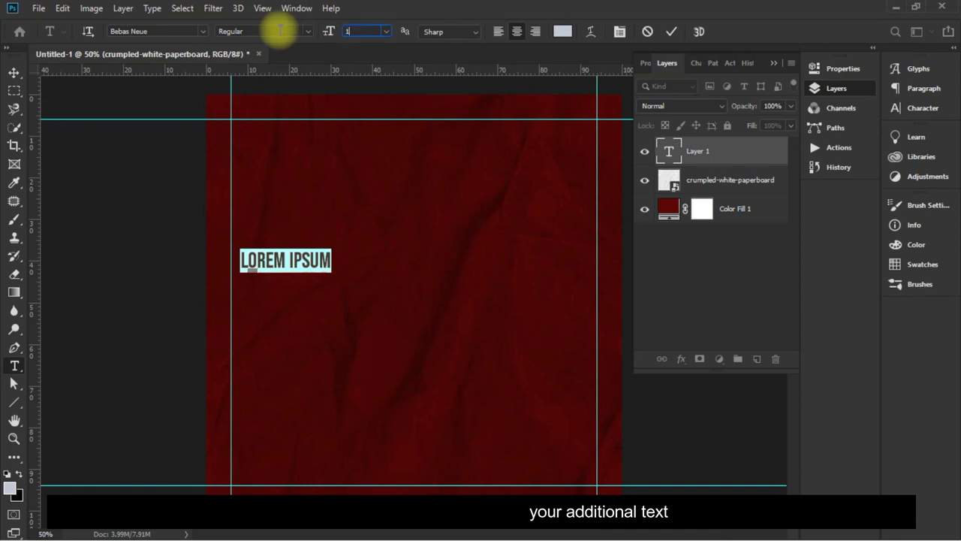
pyautogui.write('0')
pyautogui.press('Return')
pyautogui.click(13, 72)
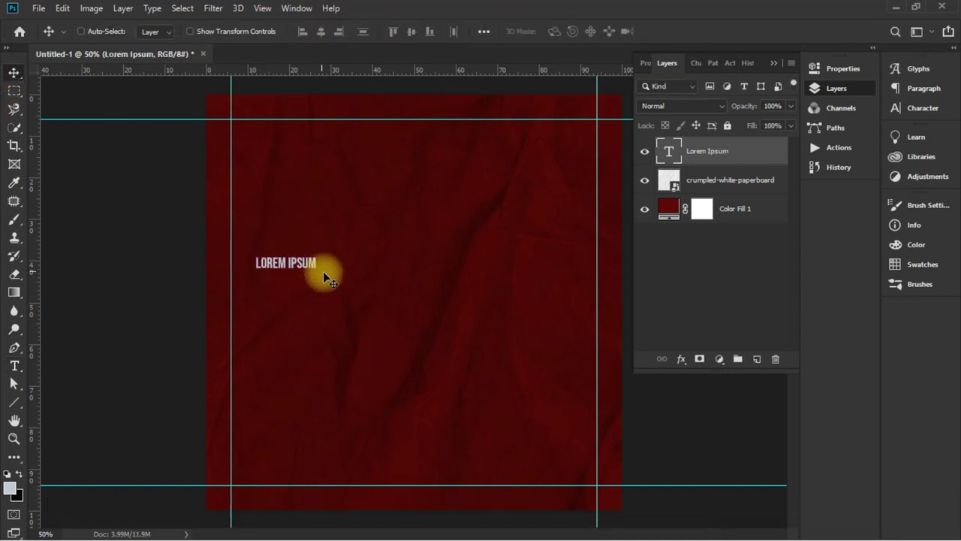
# - Rotate the title vertical onto the left margin guide, and turn the duplicate back horizontal
pyautogui.hotkey('ctrl', 't')
pyautogui.moveTo(323, 225); pyautogui.dragTo(262, 215)
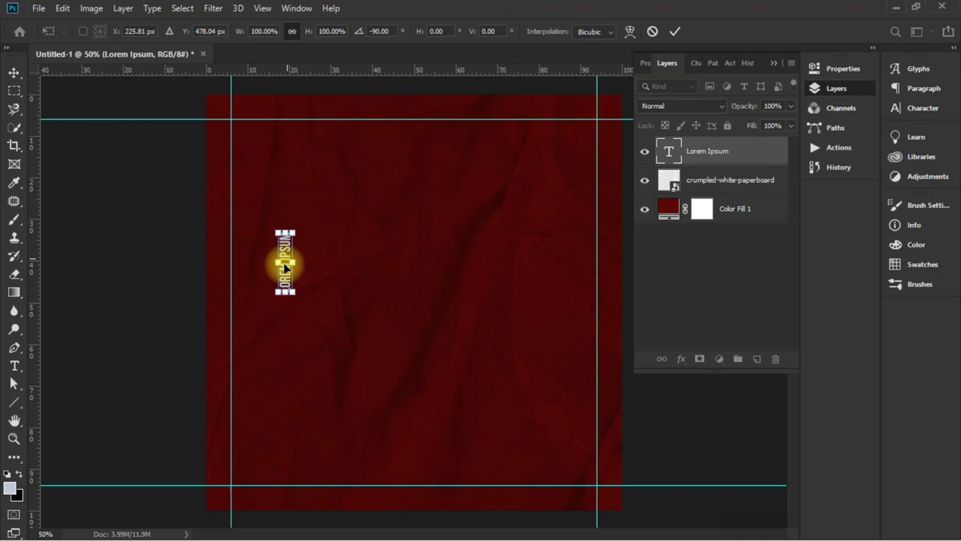
pyautogui.moveTo(286, 267); pyautogui.dragTo(615, 308)
pyautogui.press('Return')
pyautogui.hotkey('ctrl', 't')
pyautogui.press('Return')
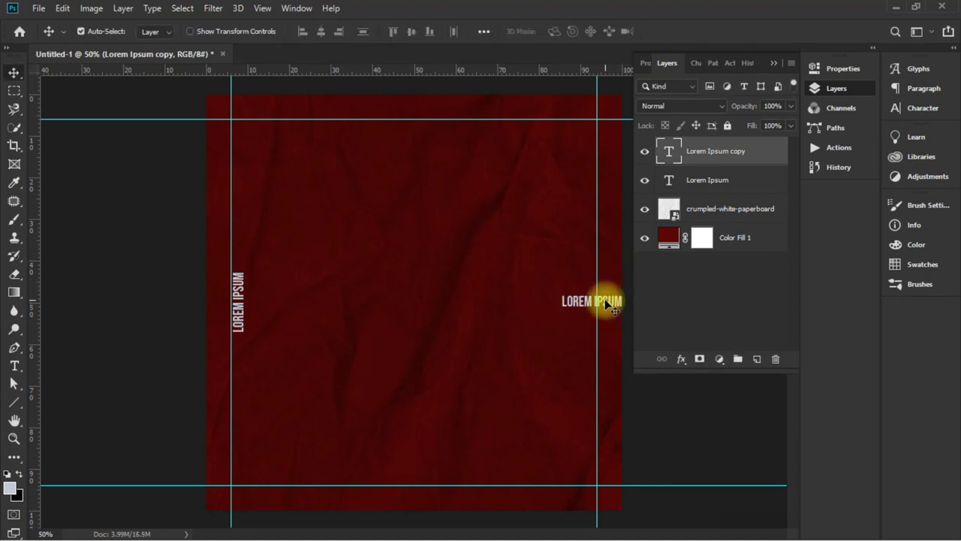
# - Replace the copied text with fontello social glyphs: Facebook, Instagram and YouTube icons
pyautogui.doubleClick(606, 302)
pyautogui.click(174, 31)
pyautogui.write('fontello')
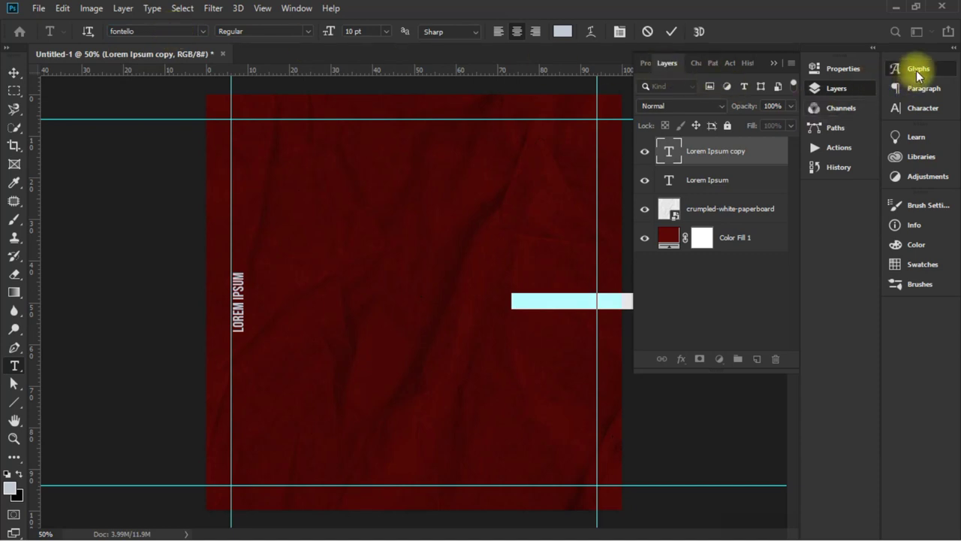
pyautogui.click(916, 69)
pyautogui.doubleClick(678, 89)
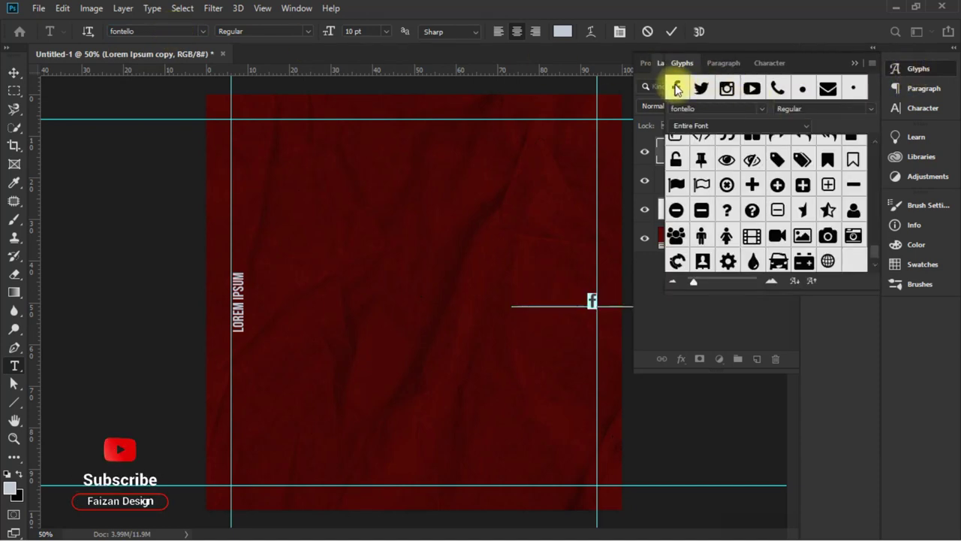
pyautogui.doubleClick(727, 90)
pyautogui.doubleClick(752, 89)
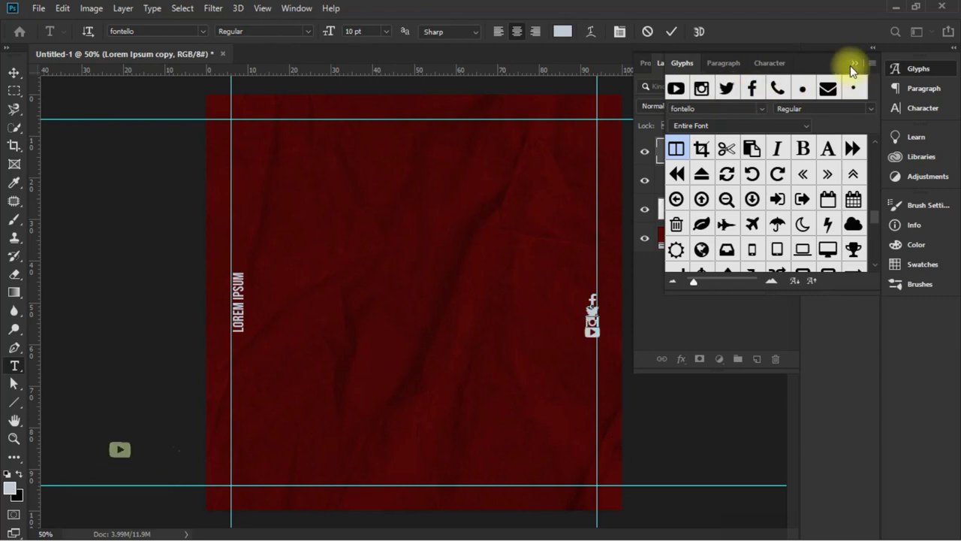
pyautogui.click(853, 65)
# - Make the icon stack 8 pt, nudge it up, and color it white
pyautogui.moveTo(587, 310); pyautogui.dragTo(593, 314)
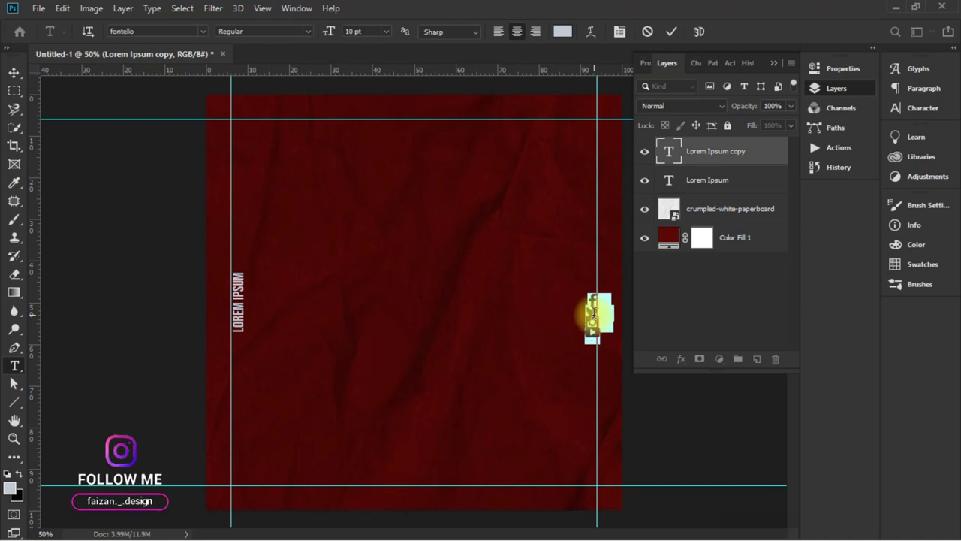
pyautogui.click(365, 30)
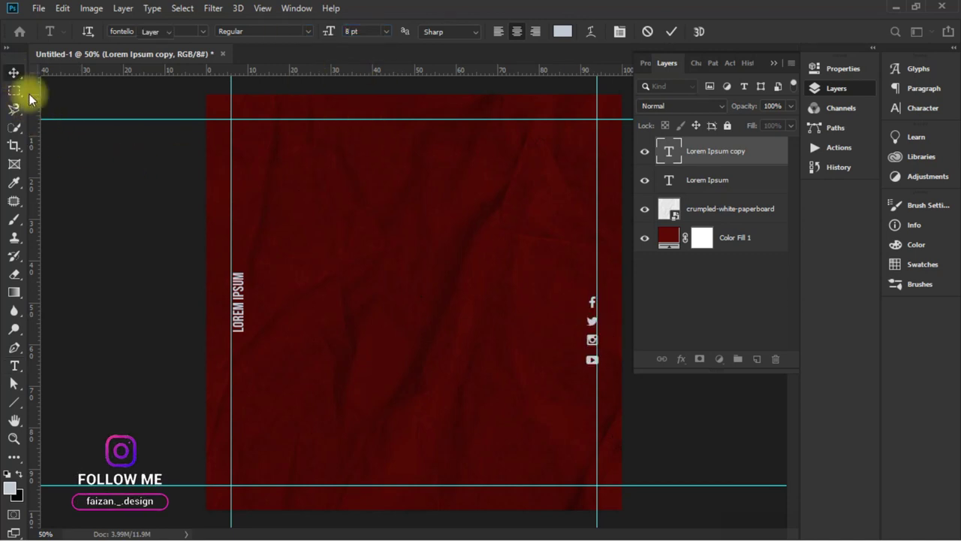
pyautogui.click(13, 73)
pyautogui.moveTo(596, 322); pyautogui.dragTo(594, 296)
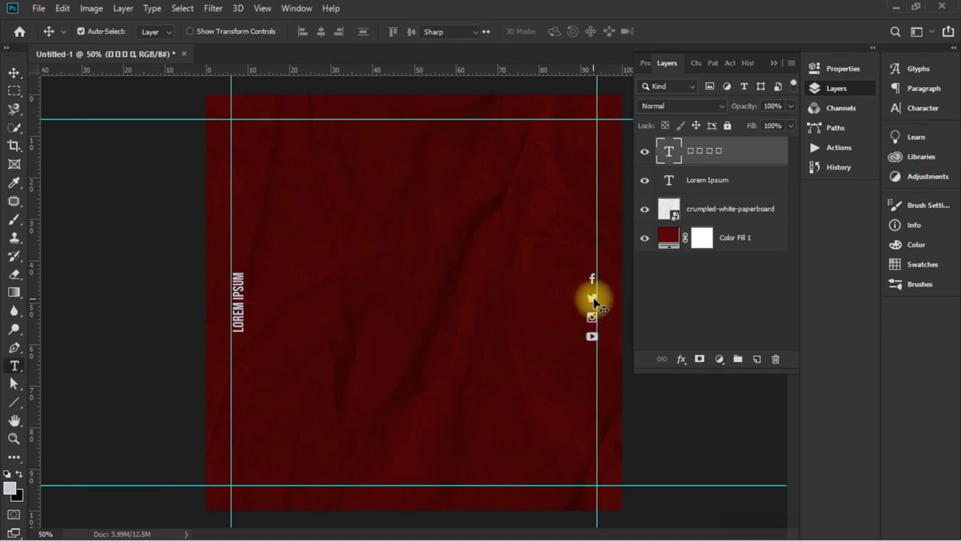
pyautogui.doubleClick(594, 296)
pyautogui.click(563, 31)
pyautogui.moveTo(608, 208); pyautogui.dragTo(591, 191)
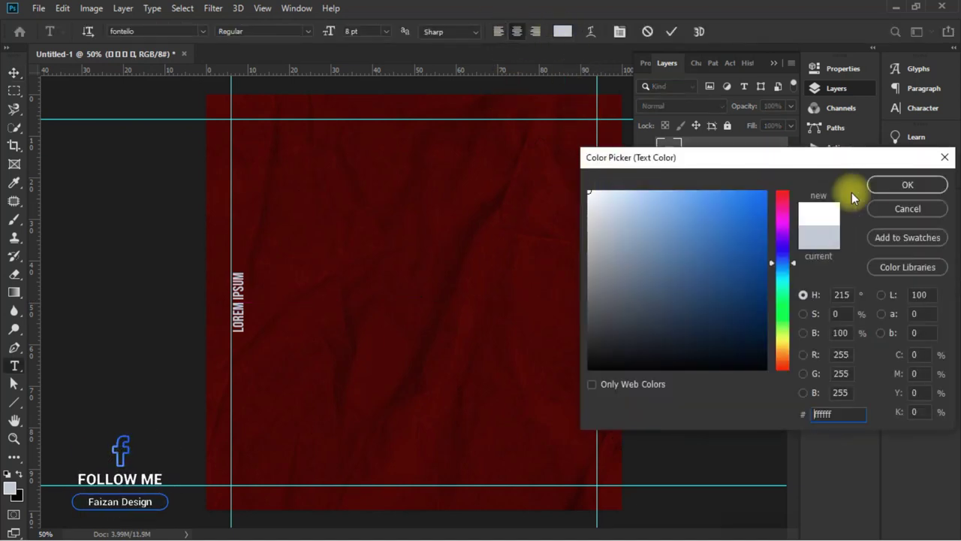
pyautogui.click(901, 185)
# - Change the LOREM IPSUM title's text color to white
pyautogui.click(238, 304)
pyautogui.hotkey('ctrl', 'a')
pyautogui.click(563, 31)
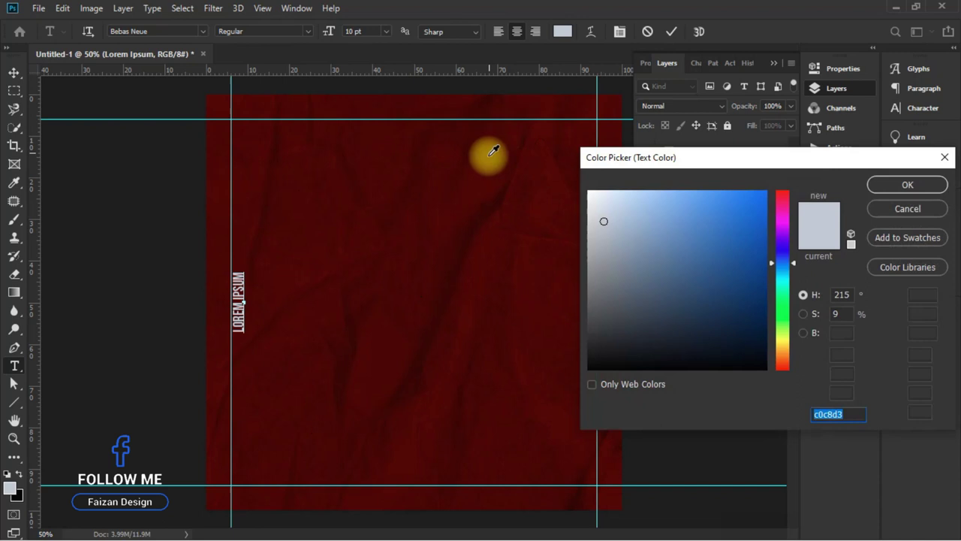
pyautogui.click(906, 185)
pyautogui.click(14, 72)
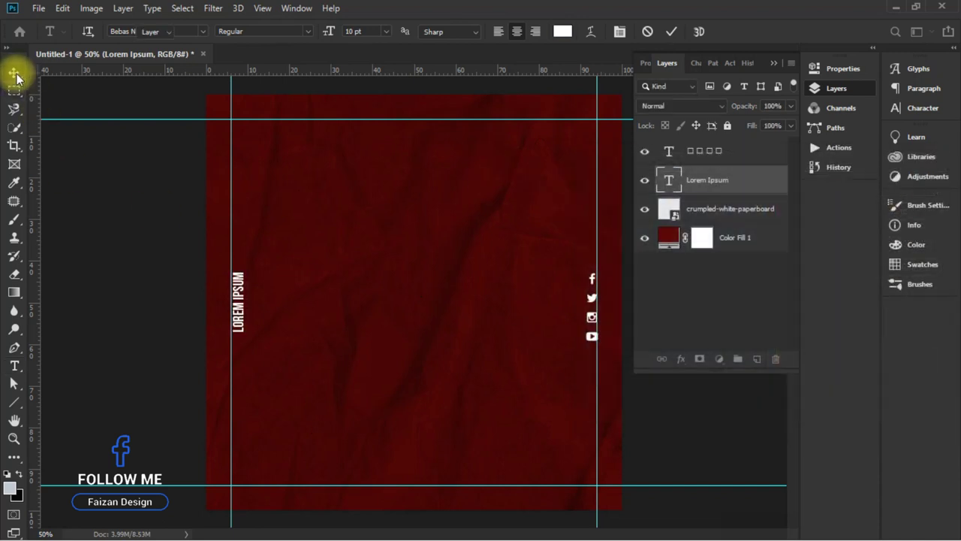
# - Add a bottom paragraph text box in Poppins Regular at 5 pt
pyautogui.click(14, 366)
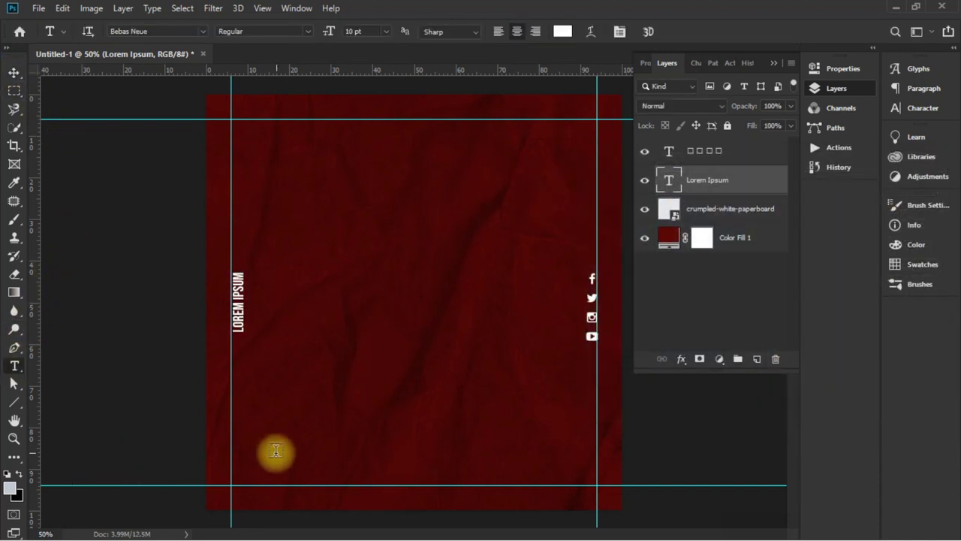
pyautogui.moveTo(281, 458); pyautogui.dragTo(553, 483)
pyautogui.click(364, 32)
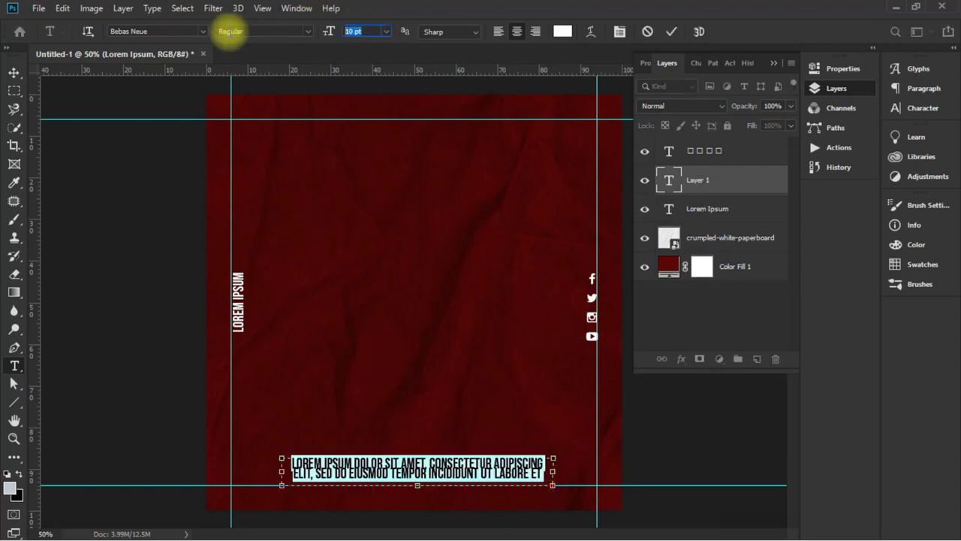
pyautogui.press('Return')
pyautogui.click(159, 31)
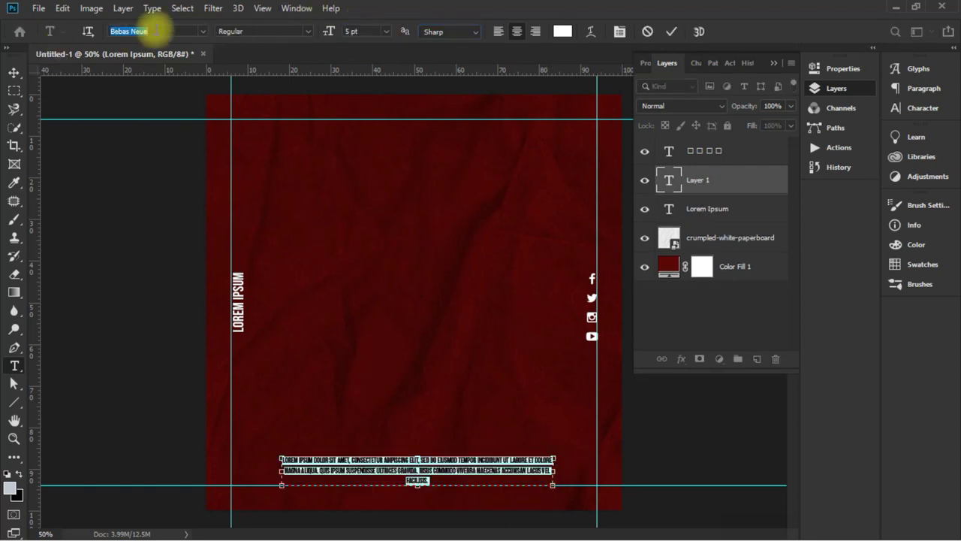
pyautogui.write('p')
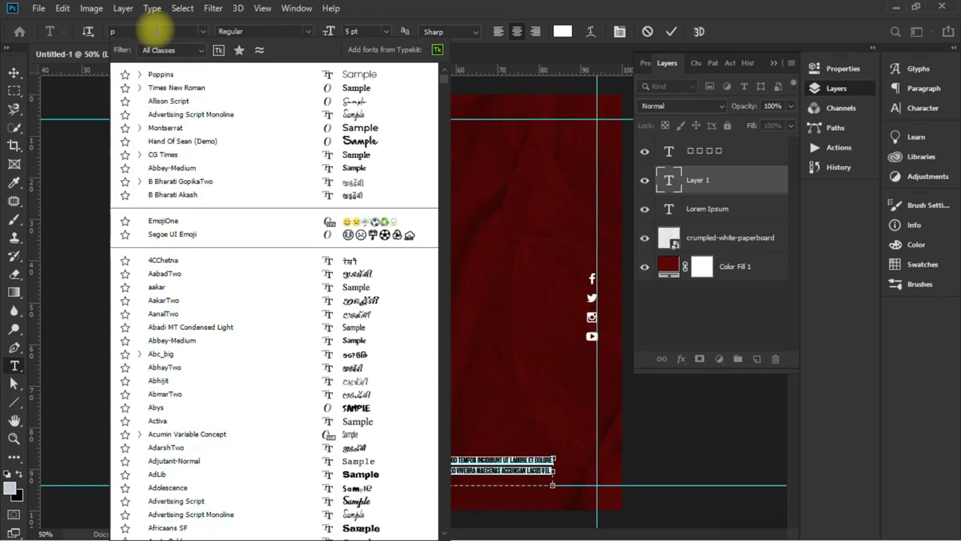
pyautogui.write('oppin')
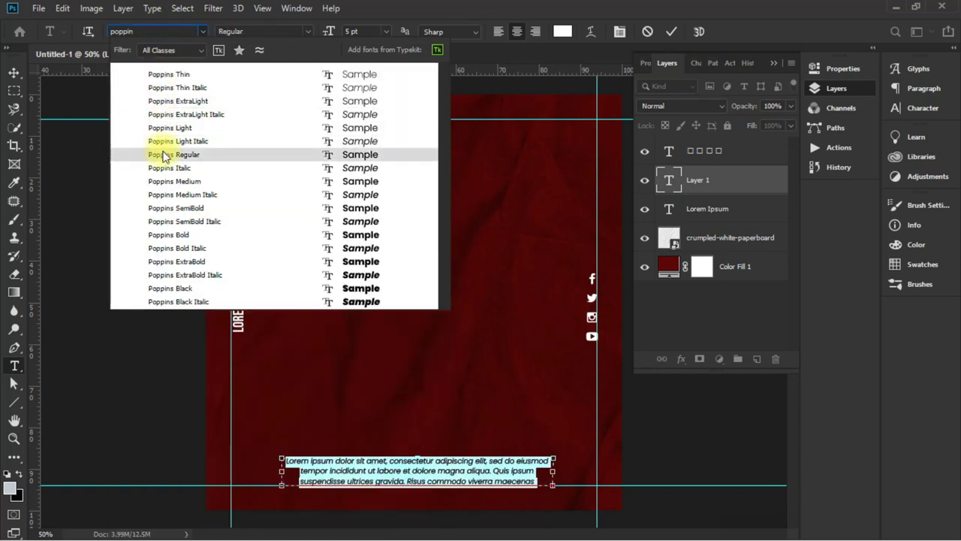
pyautogui.click(163, 155)
pyautogui.click(14, 73)
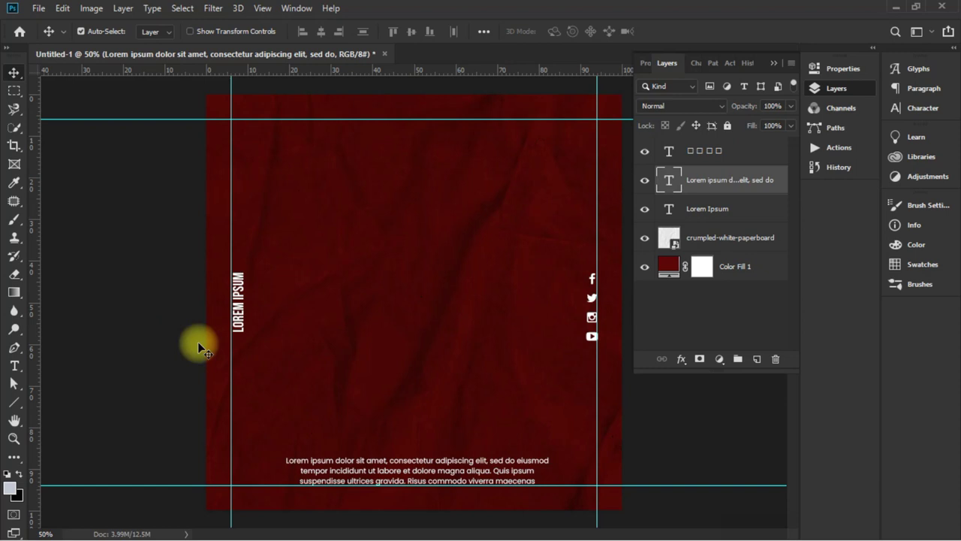
# - Reduce the body paragraph's font size to 4 pt
pyautogui.doubleClick(454, 467)
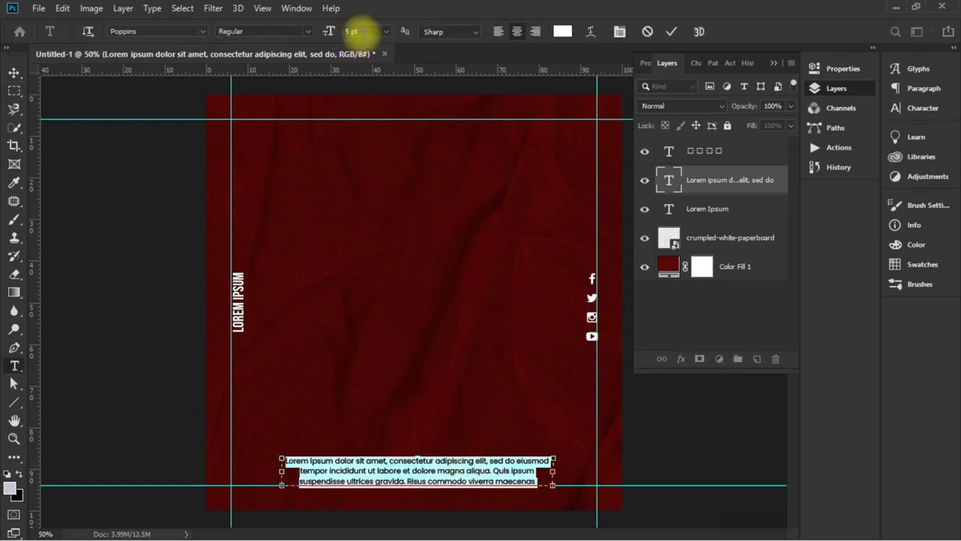
pyautogui.click(361, 31)
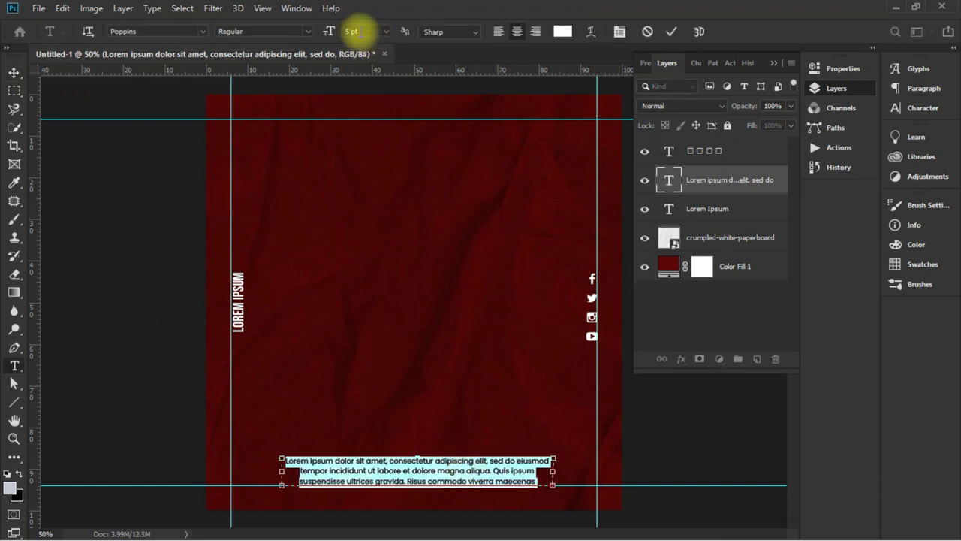
pyautogui.write('4')
pyautogui.press('Return')
pyautogui.click(15, 72)
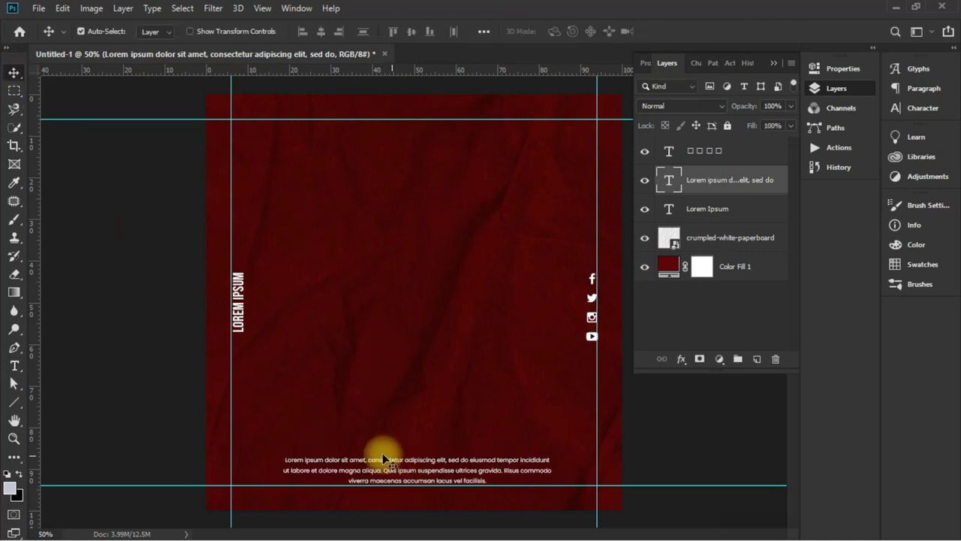
pyautogui.click(66, 323)
# - Type LIQUIFY near the page centre in Bebas Neue at 72 pt
pyautogui.click(15, 366)
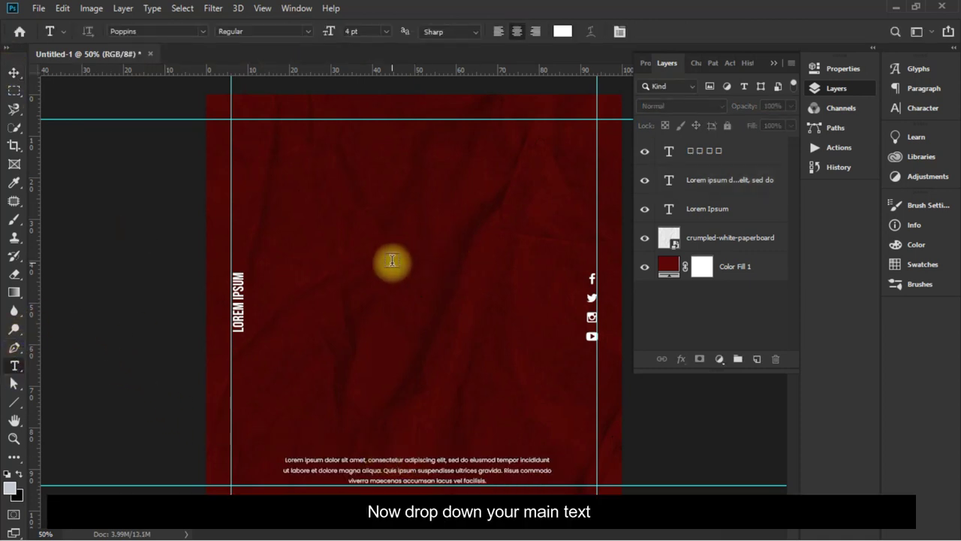
pyautogui.click(390, 262)
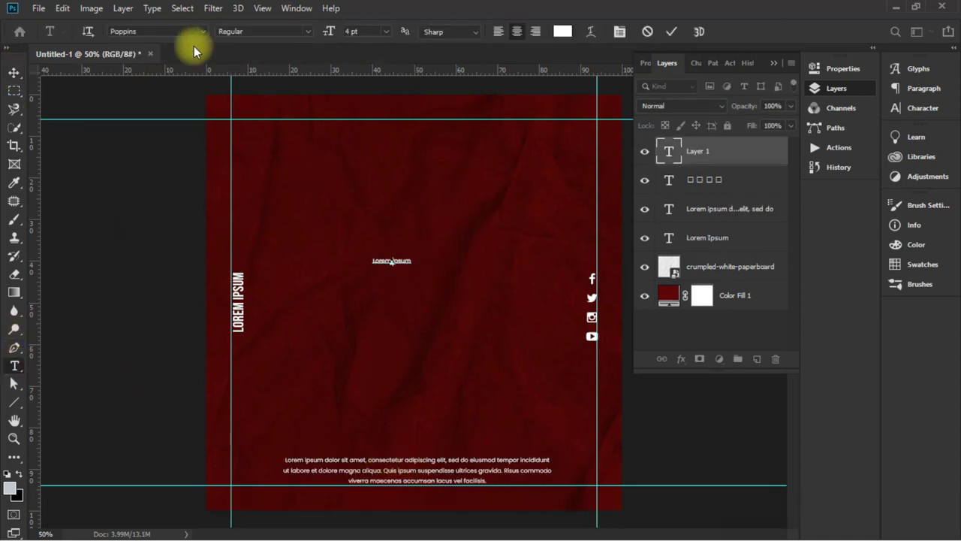
pyautogui.click(366, 30)
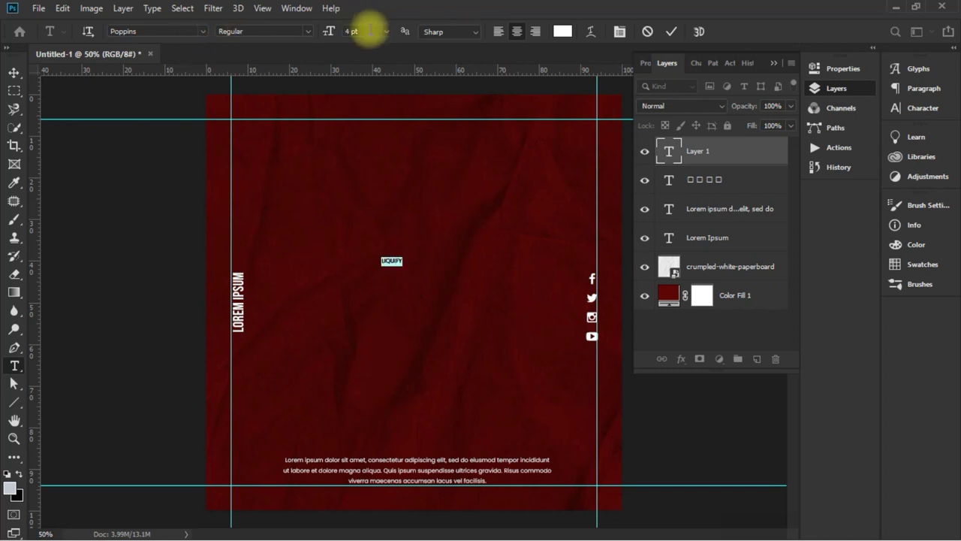
pyautogui.write('75')
pyautogui.press('Return')
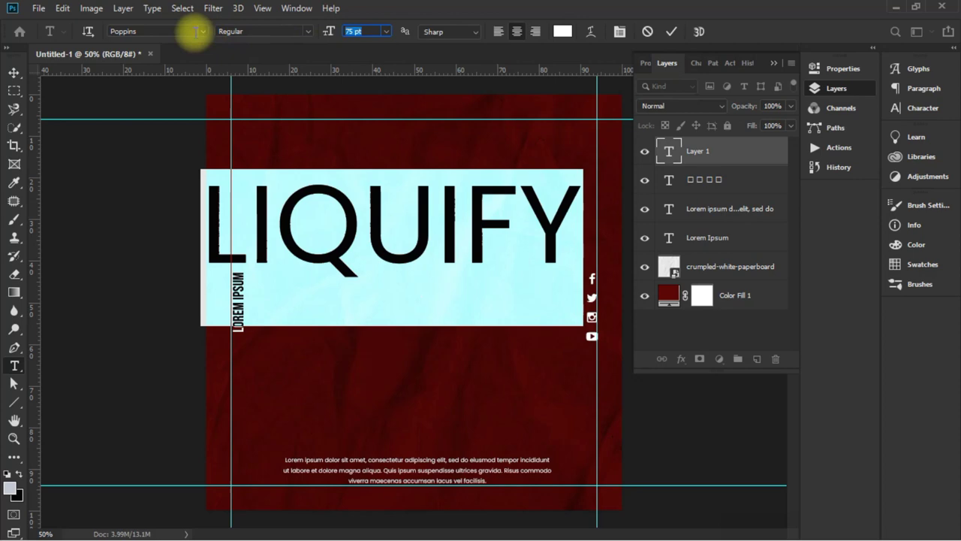
pyautogui.hotkey('ctrl', 'z')
pyautogui.click(202, 32)
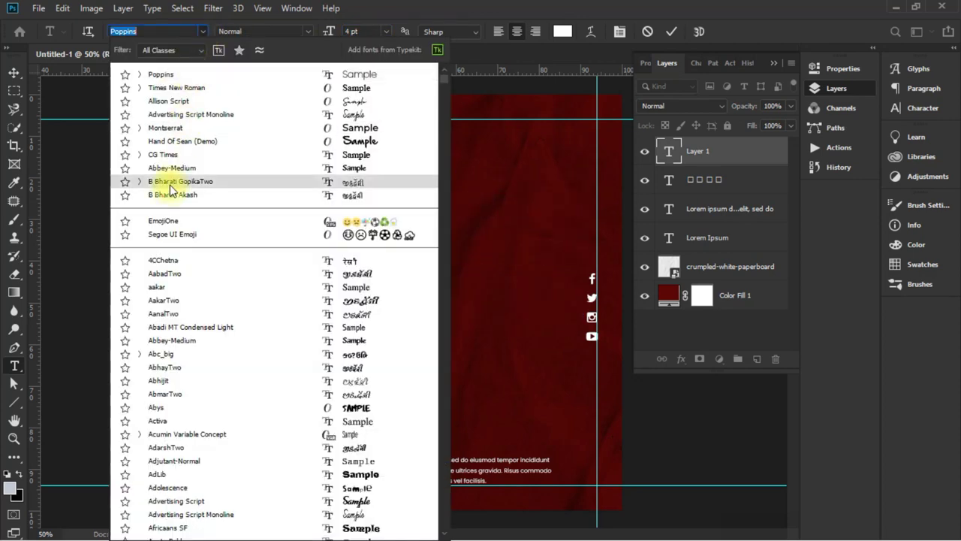
pyautogui.write('beb')
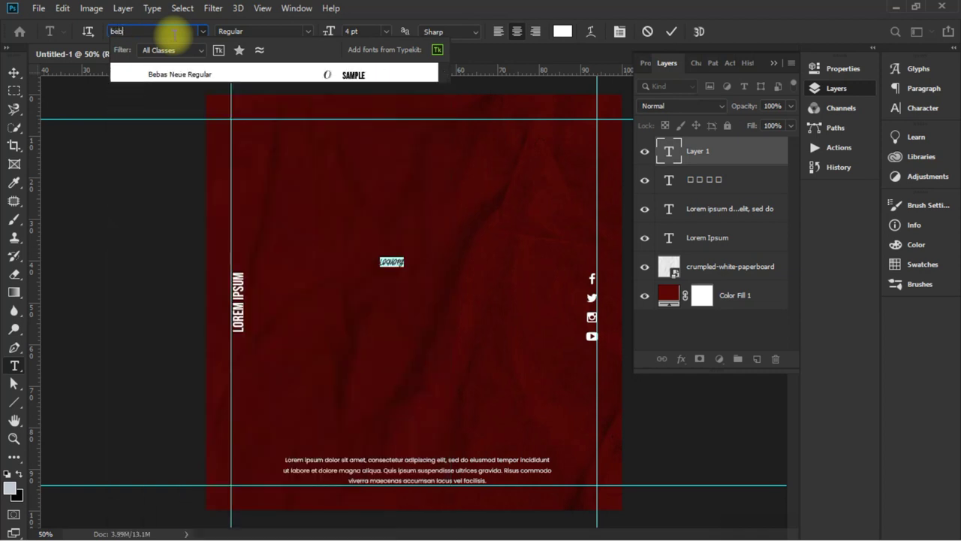
pyautogui.press('Return')
pyautogui.click(367, 31)
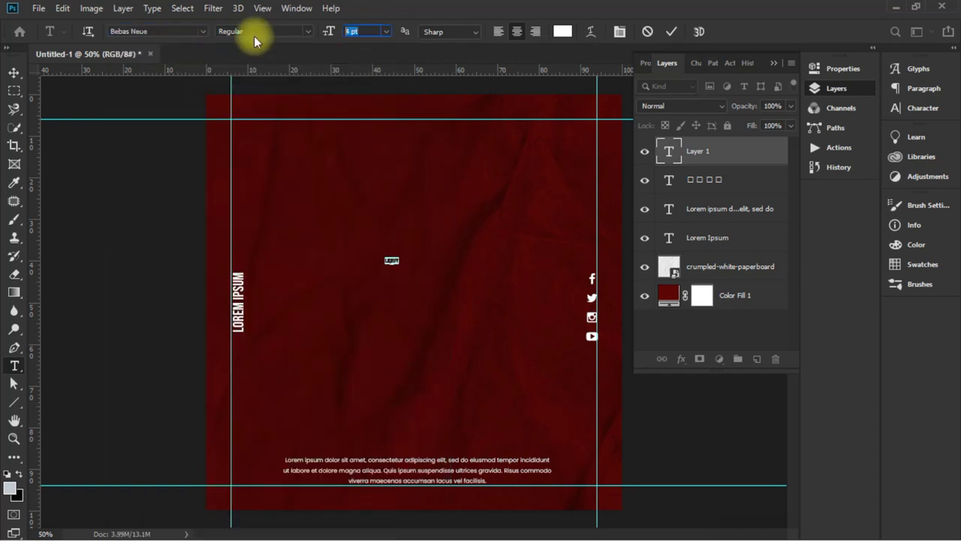
pyautogui.press('Return')
pyautogui.click(13, 72)
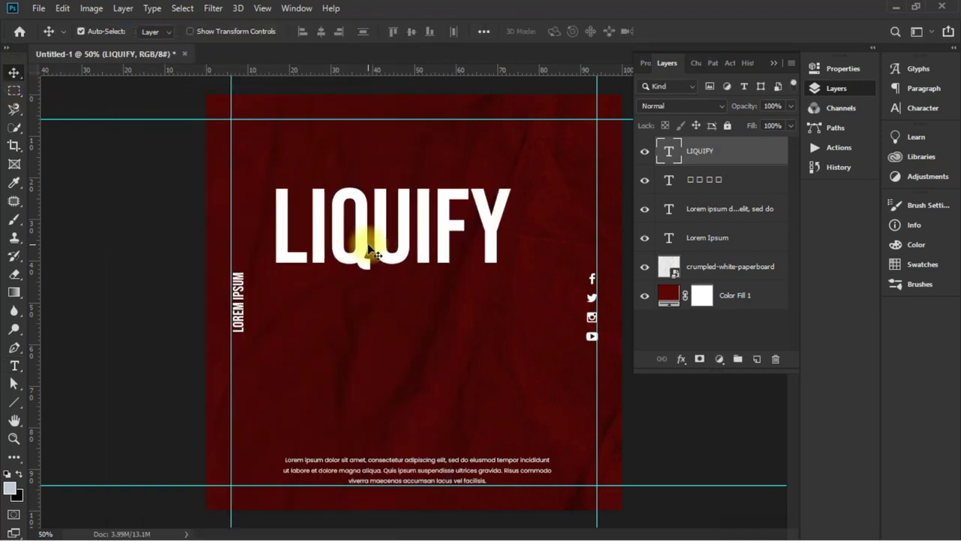
# - Move LIQUIFY toward the upper middle and scale it down to about 68%
pyautogui.moveTo(365, 247); pyautogui.dragTo(399, 247)
pyautogui.hotkey('ctrl', 't')
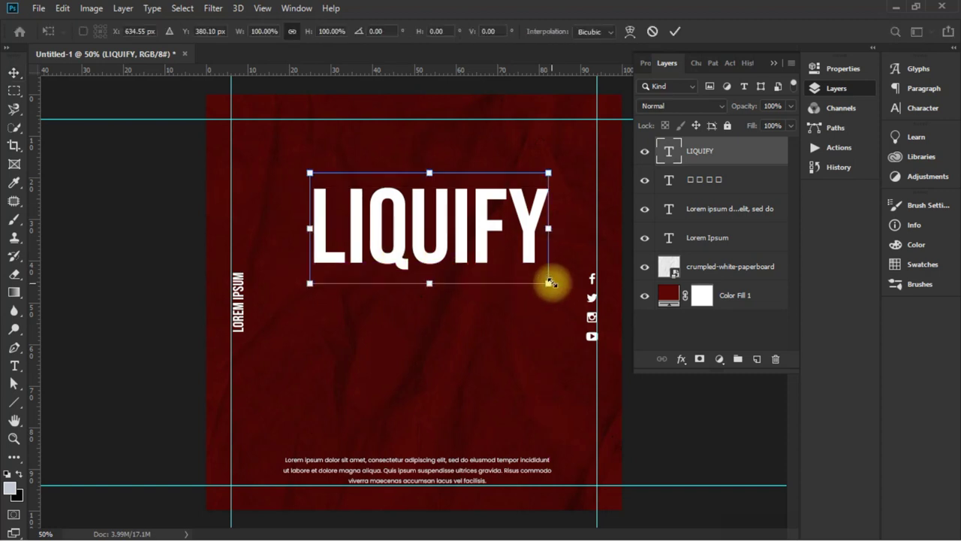
pyautogui.moveTo(551, 279)
pyautogui.mouseDown()
pyautogui.moveTo(513, 258)
pyautogui.moveTo(499, 280)
pyautogui.moveTo(500, 391)
pyautogui.mouseUp()
pyautogui.press('Return')
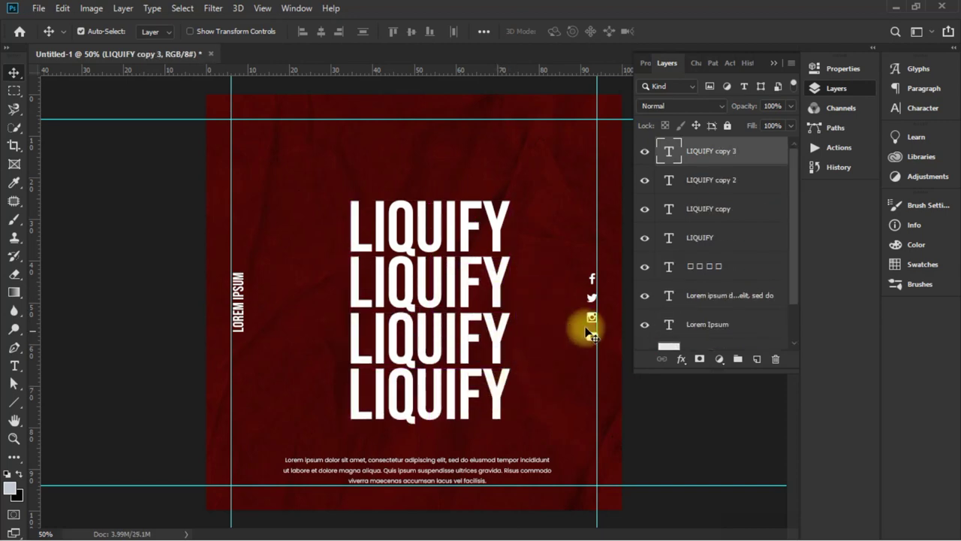
# - Select all four LIQUIFY layers and shift the stack upward as one block
pyautogui.keyDown('shift'); pyautogui.click(702, 237); pyautogui.keyUp('shift')
pyautogui.moveTo(500, 293)
pyautogui.mouseDown()
pyautogui.moveTo(491, 281)
pyautogui.moveTo(499, 294)
pyautogui.mouseUp()
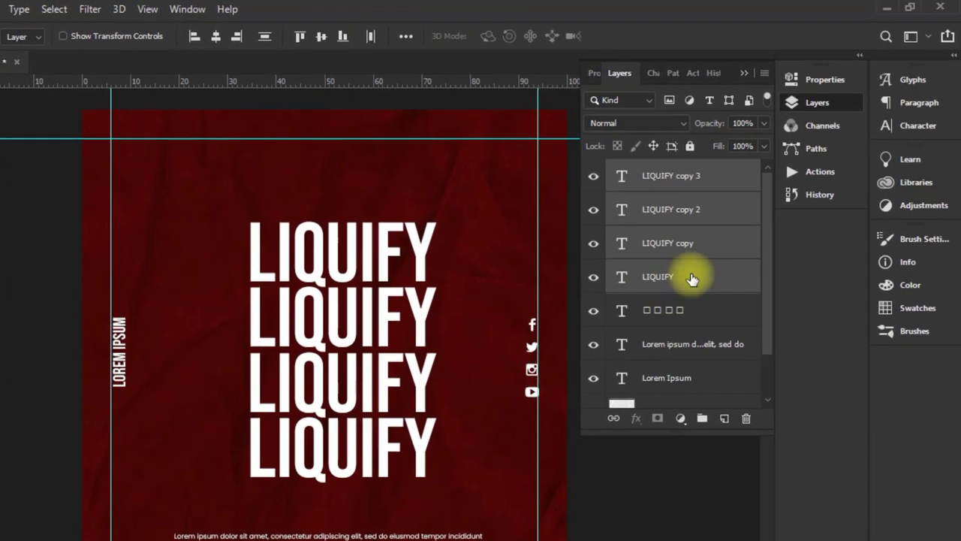
# - Rasterize the four LIQUIFY layers, merge them, and convert the result to a smart object
pyautogui.rightClick(717, 254)
pyautogui.click(734, 278)
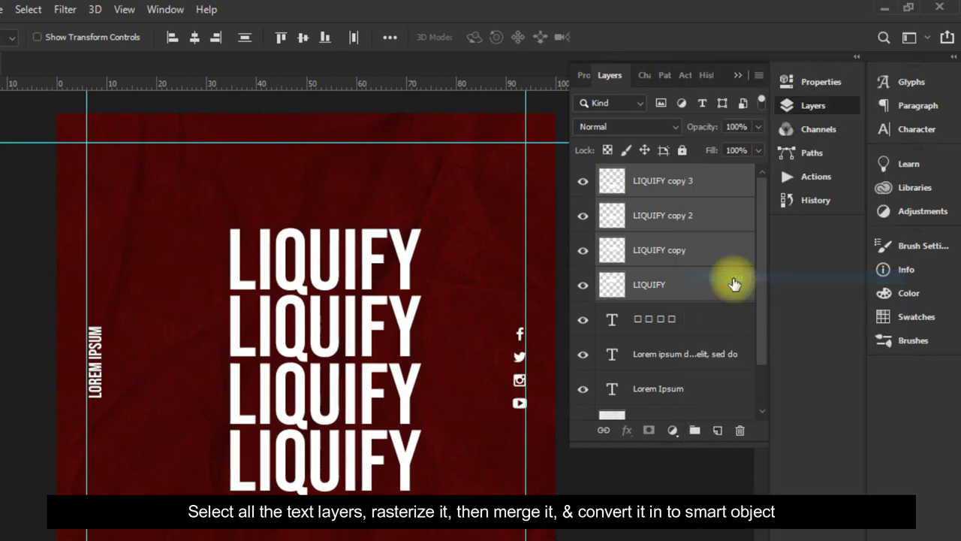
pyautogui.rightClick(709, 287)
pyautogui.click(748, 499)
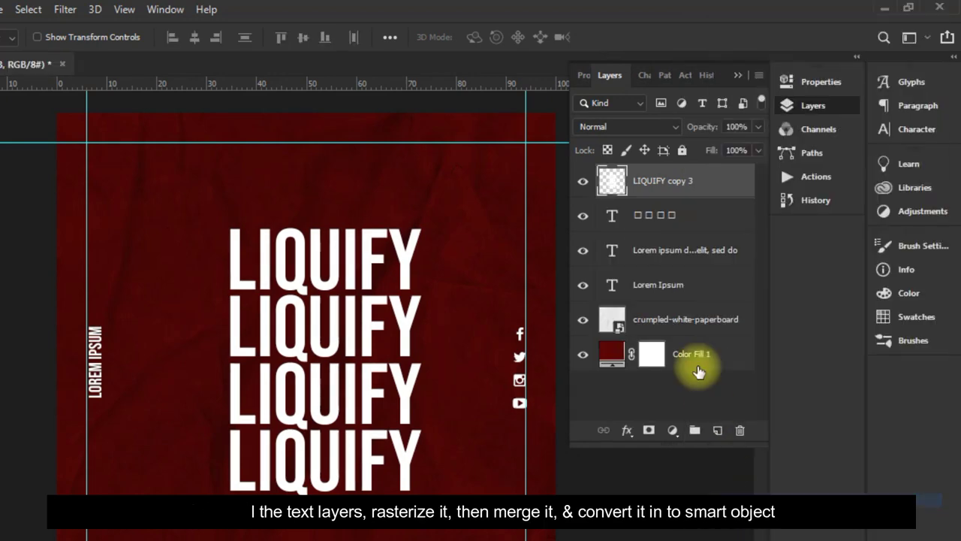
pyautogui.rightClick(698, 187)
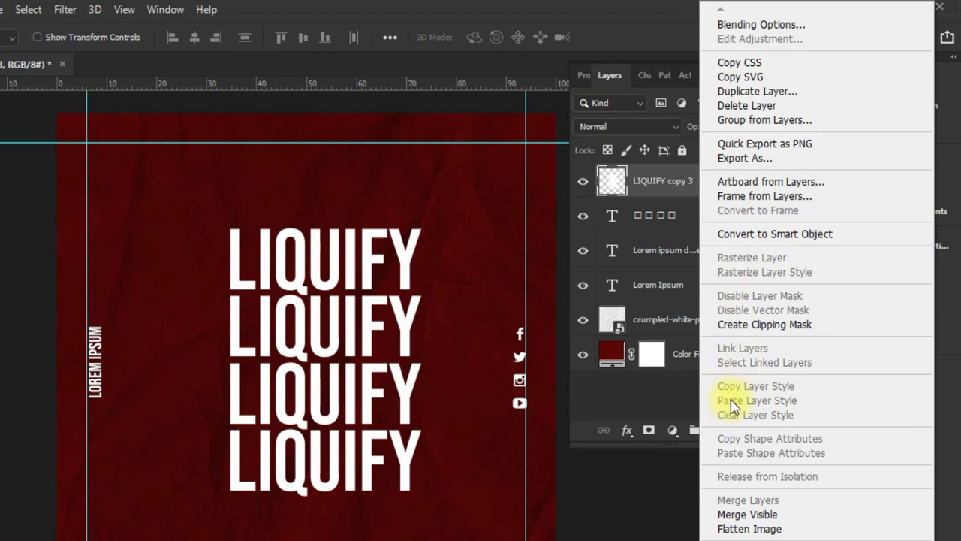
pyautogui.click(751, 234)
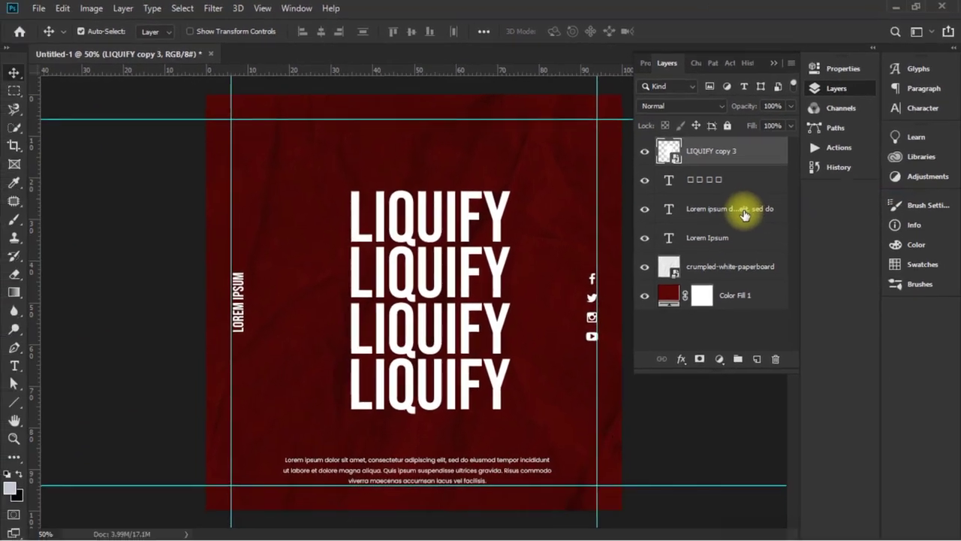
# - Gather the remaining text layers above LIQUIFY into a group named Text
pyautogui.click(695, 250)
pyautogui.keyDown('ctrl'); pyautogui.click(732, 183); pyautogui.keyUp('ctrl')
pyautogui.keyDown('ctrl'); pyautogui.click(726, 238); pyautogui.keyUp('ctrl')
pyautogui.keyDown('ctrl'); pyautogui.click(698, 150); pyautogui.keyUp('ctrl')
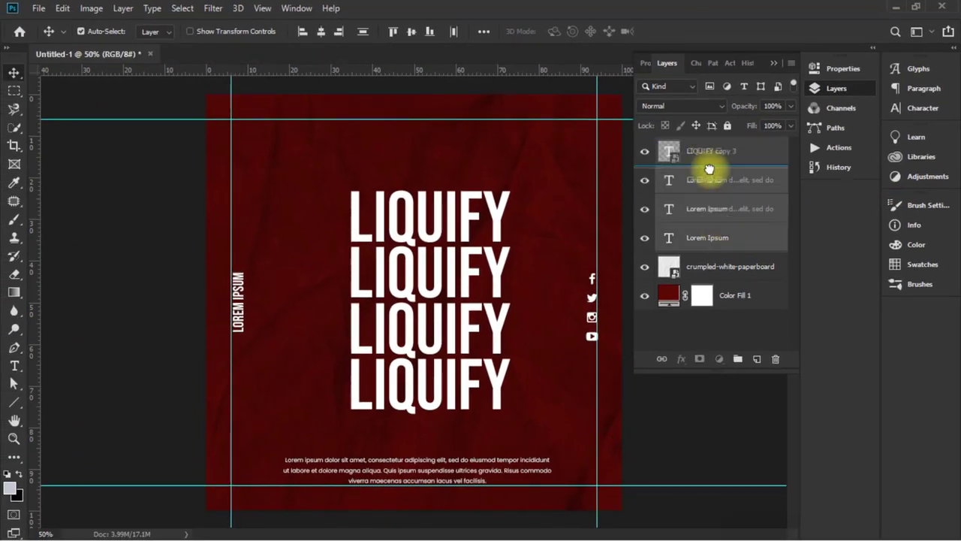
pyautogui.moveTo(698, 150); pyautogui.dragTo(708, 143)
pyautogui.click(737, 358)
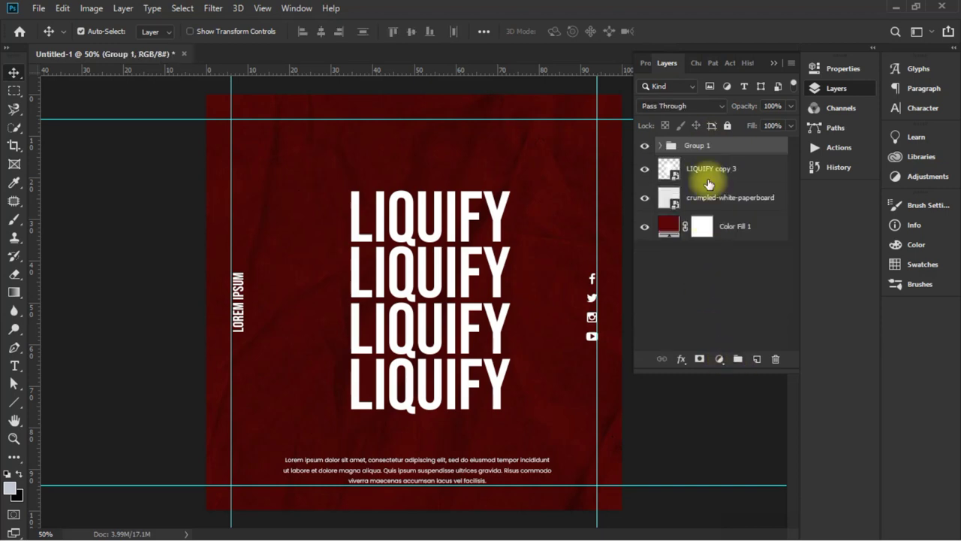
pyautogui.doubleClick(698, 145)
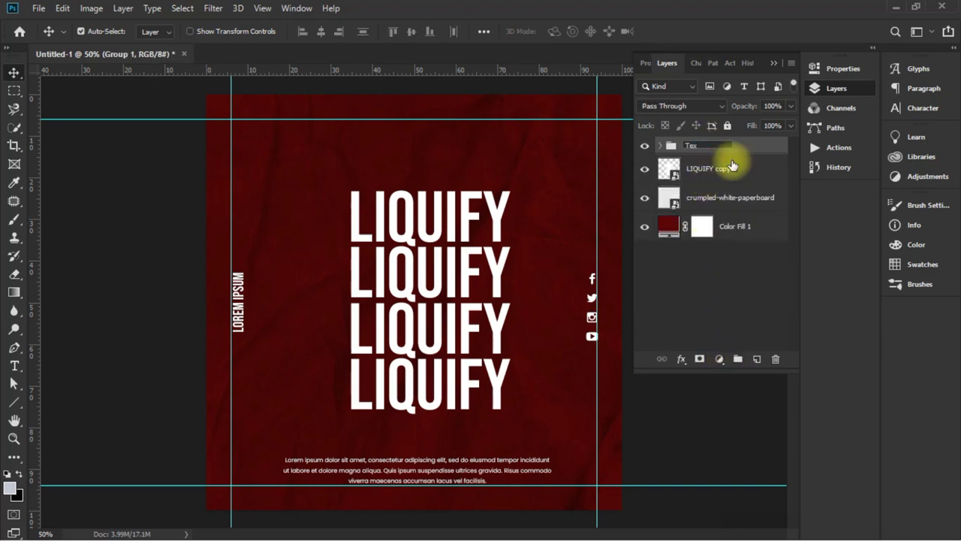
# - Apply a Liquify Twirl Clockwise distortion to the middle LIQUIFY lines
pyautogui.click(213, 9)
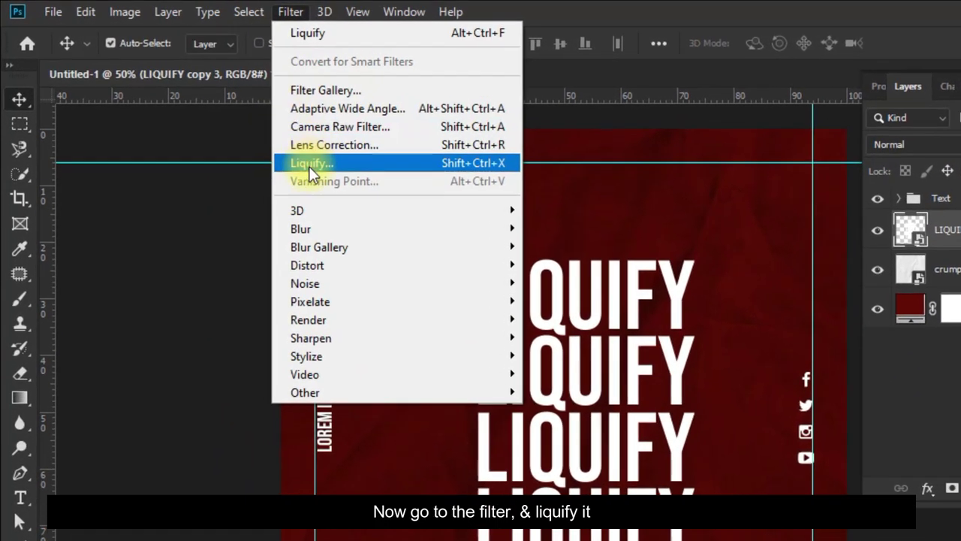
pyautogui.click(218, 115)
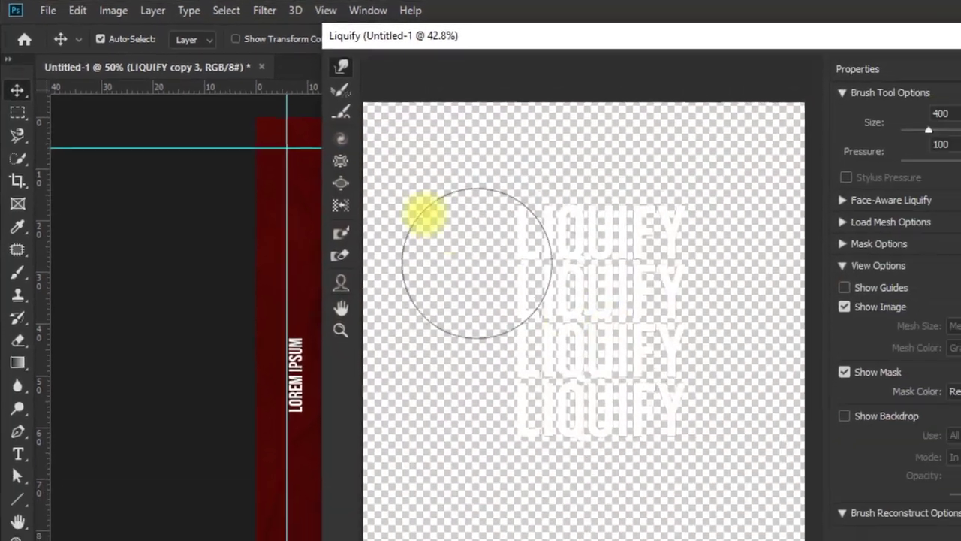
pyautogui.click(386, 155)
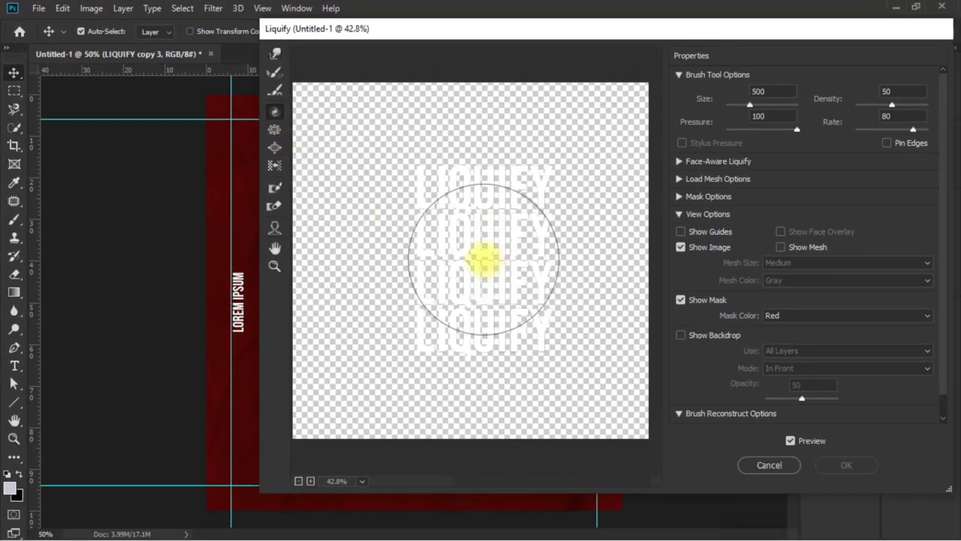
pyautogui.moveTo(483, 259); pyautogui.dragTo(482, 258)
pyautogui.click(842, 466)
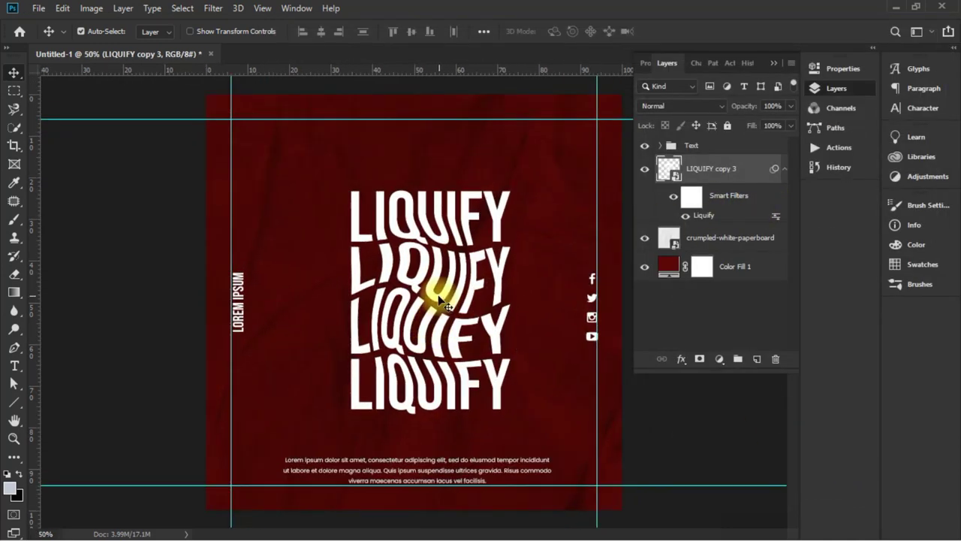
# - Re-centre the warped LIQUIFY horizontally and nudge the body paragraph sideways
pyautogui.press('ctrl')
pyautogui.moveTo(440, 297); pyautogui.dragTo(437, 298)
pyautogui.moveTo(440, 457)
pyautogui.mouseDown()
pyautogui.moveTo(449, 466)
pyautogui.moveTo(428, 455)
pyautogui.mouseUp()
pyautogui.moveTo(425, 412); pyautogui.dragTo(422, 401)
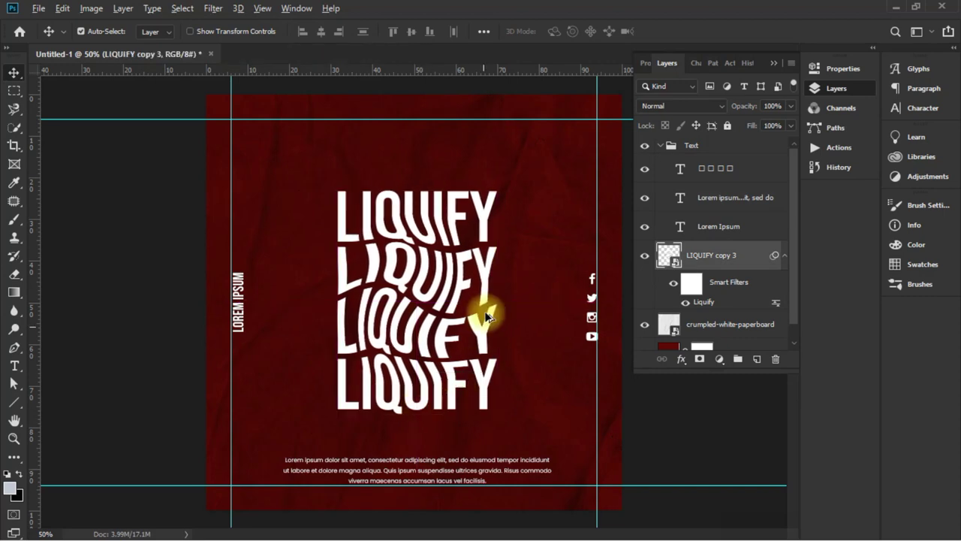
# - Group the colour fill, paperboard texture and LIQUIFY layers into a group named Post1
pyautogui.scroll(-2, 385, 332)
pyautogui.scroll(3, 385, 332)
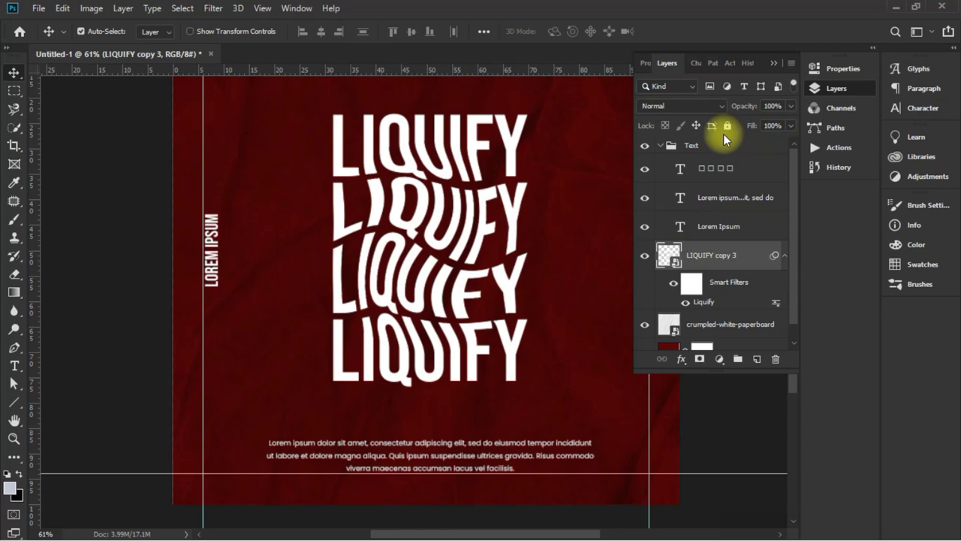
pyautogui.click(660, 147)
pyautogui.keyDown('shift'); pyautogui.click(719, 253); pyautogui.keyUp('shift')
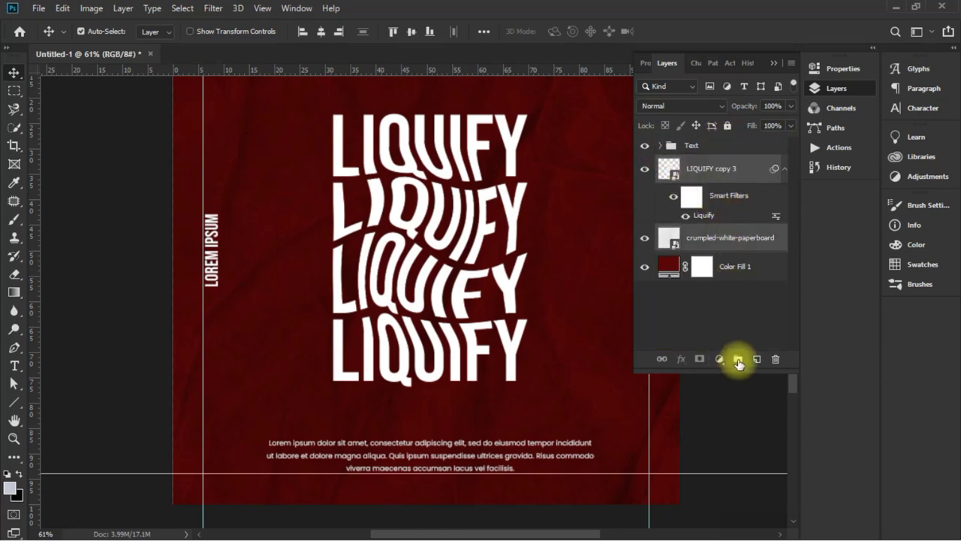
pyautogui.click(738, 358)
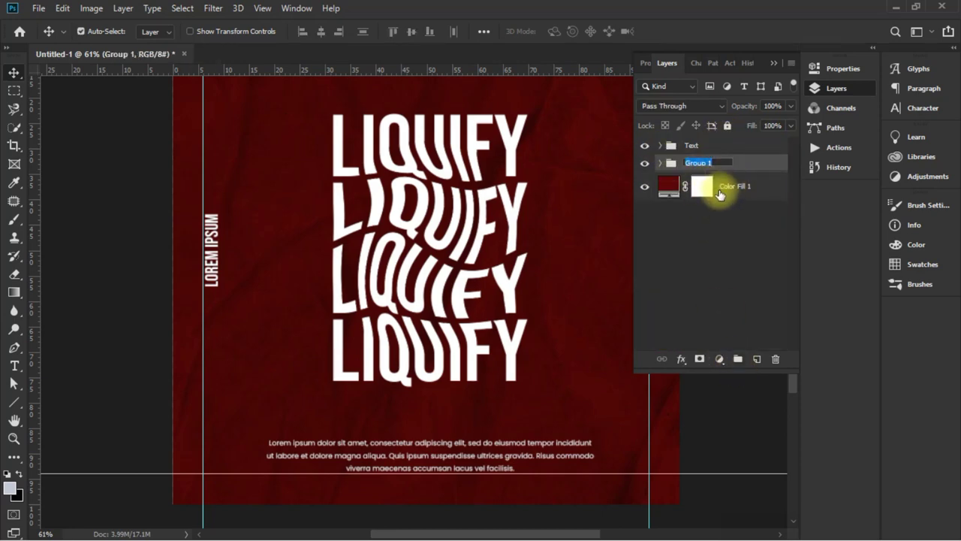
pyautogui.click(721, 259)
pyautogui.hotkey('ctrl', 'z')
pyautogui.hotkey('ctrl', 'z')
pyautogui.hotkey('ctrl', 'z')
pyautogui.keyDown('shift'); pyautogui.click(736, 243); pyautogui.keyUp('shift')
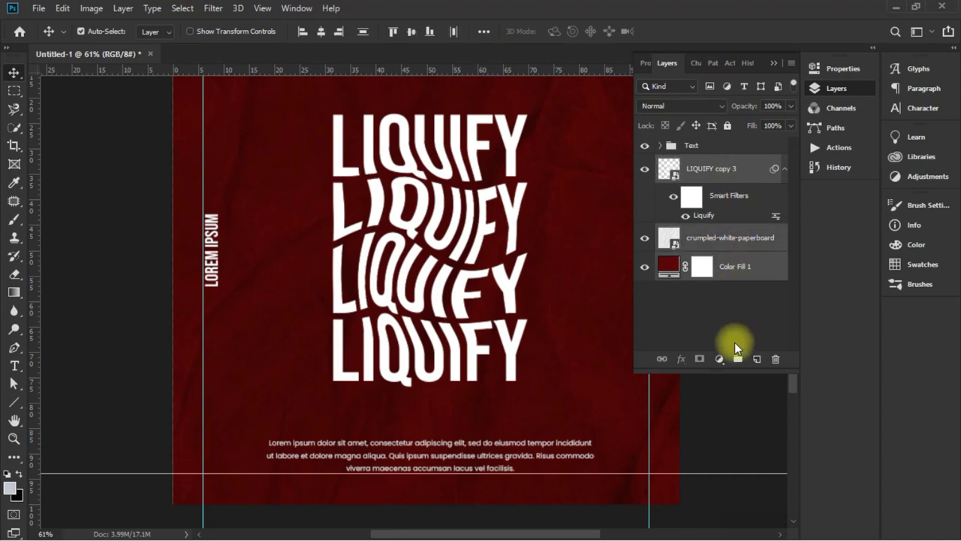
pyautogui.click(738, 359)
pyautogui.doubleClick(700, 162)
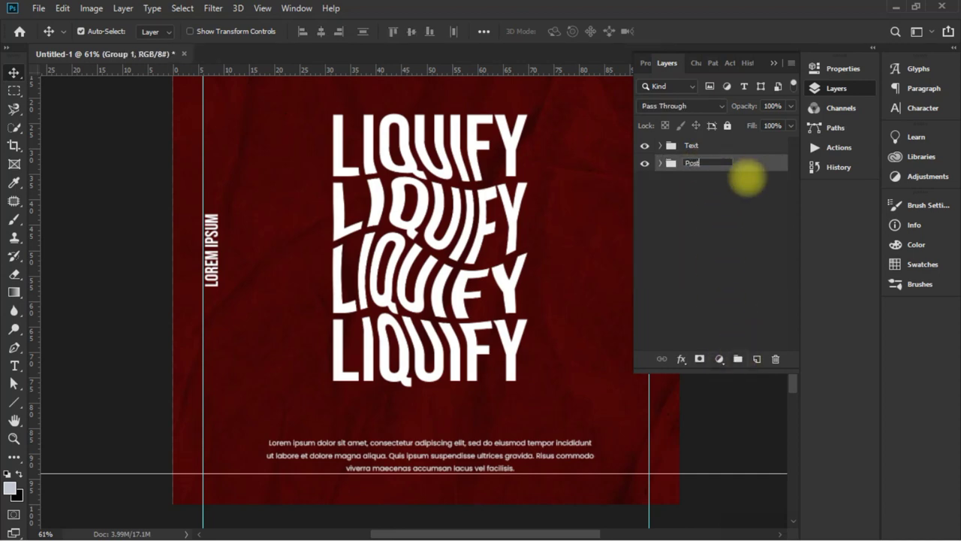
pyautogui.write('1')
pyautogui.press('Return')
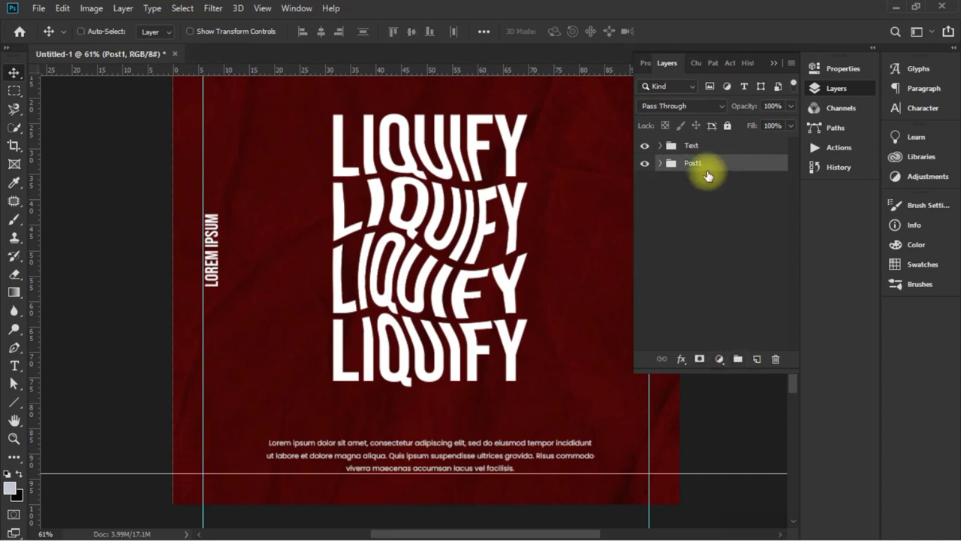
# - Duplicate the Post1 group and name the copy Post2
pyautogui.click(704, 167)
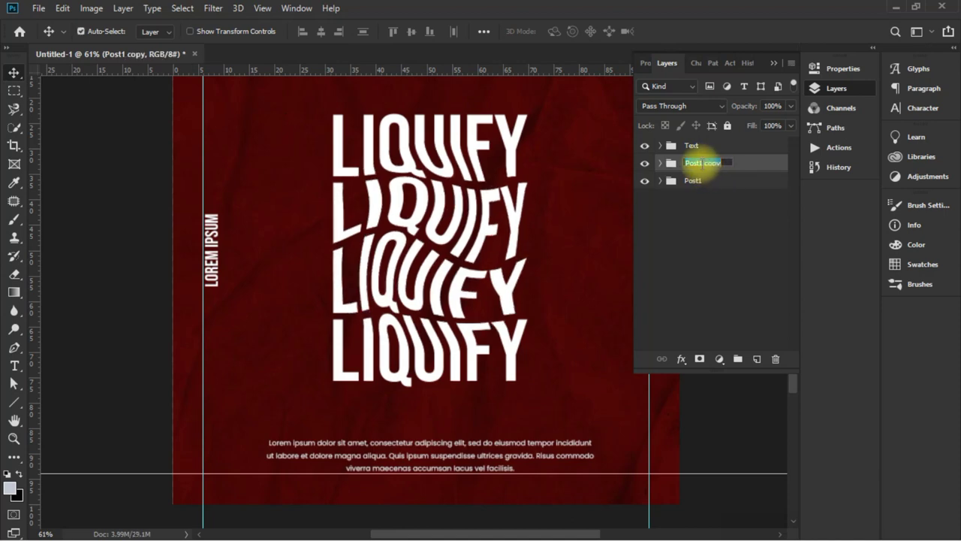
pyautogui.moveTo(699, 164); pyautogui.dragTo(736, 164)
pyautogui.press('Return')
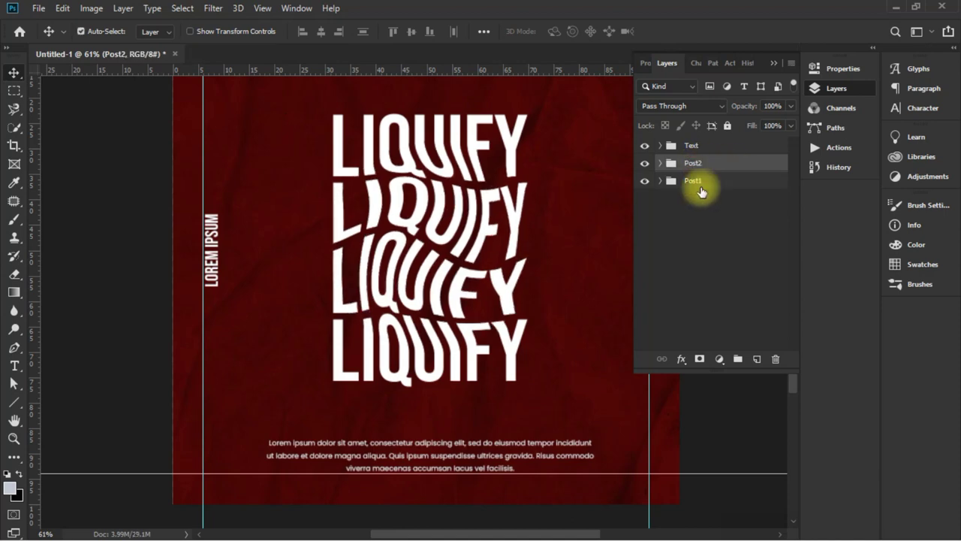
# - Change Post2's background fill to purple and delete its LIQUIFY layer
pyautogui.click(661, 163)
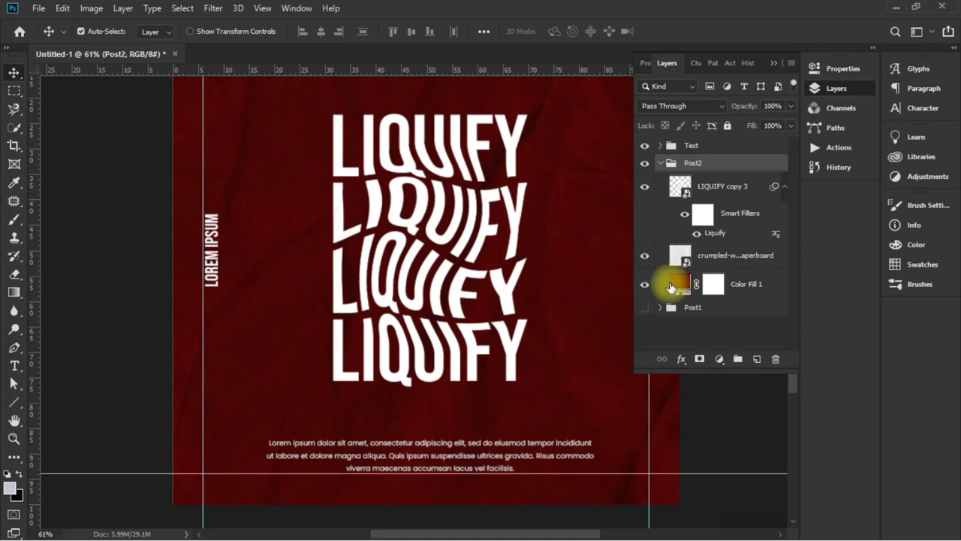
pyautogui.click(708, 281)
pyautogui.click(708, 282)
pyautogui.moveTo(788, 184); pyautogui.dragTo(793, 212)
pyautogui.click(907, 184)
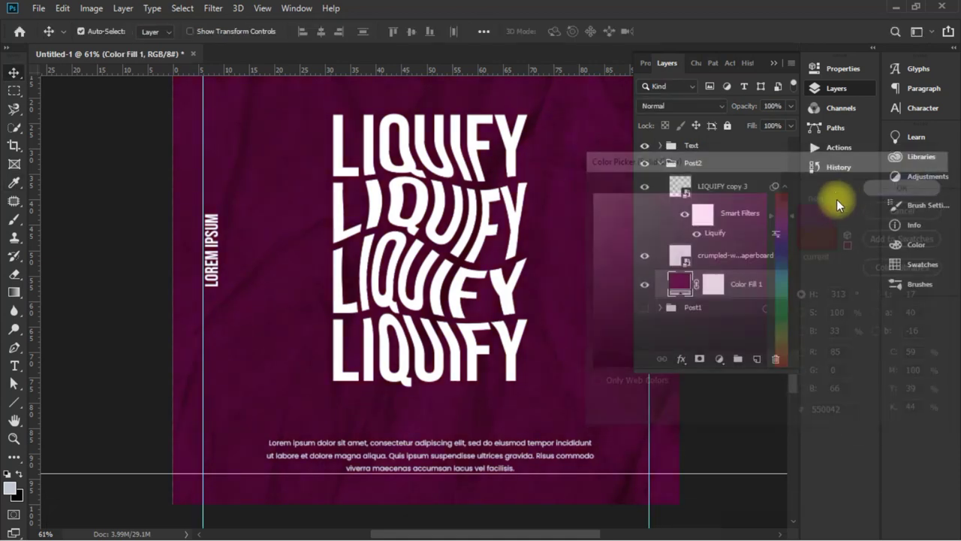
pyautogui.click(725, 189)
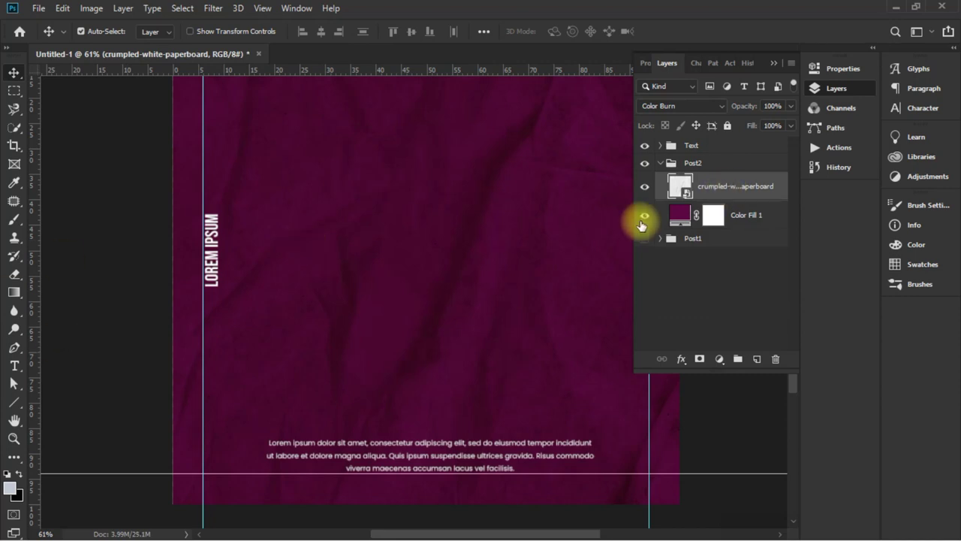
# - Type a white GLITCH title in Bebas Neue at the centre of the poster
pyautogui.click(27, 366)
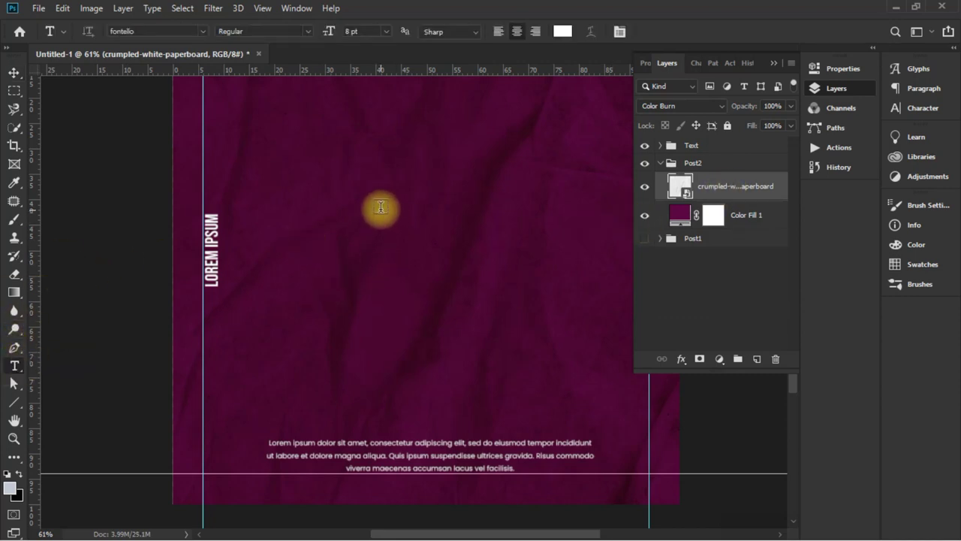
pyautogui.click(393, 251)
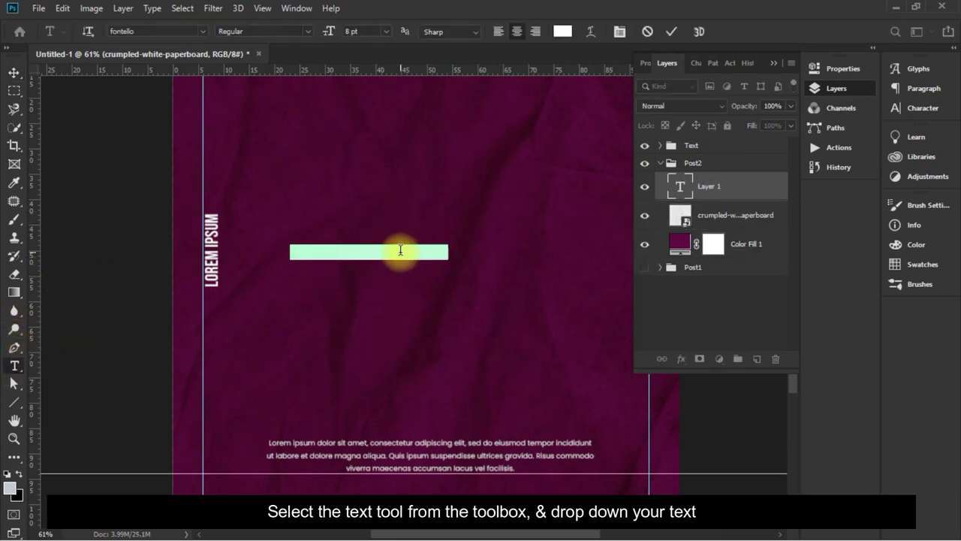
pyautogui.write('beba')
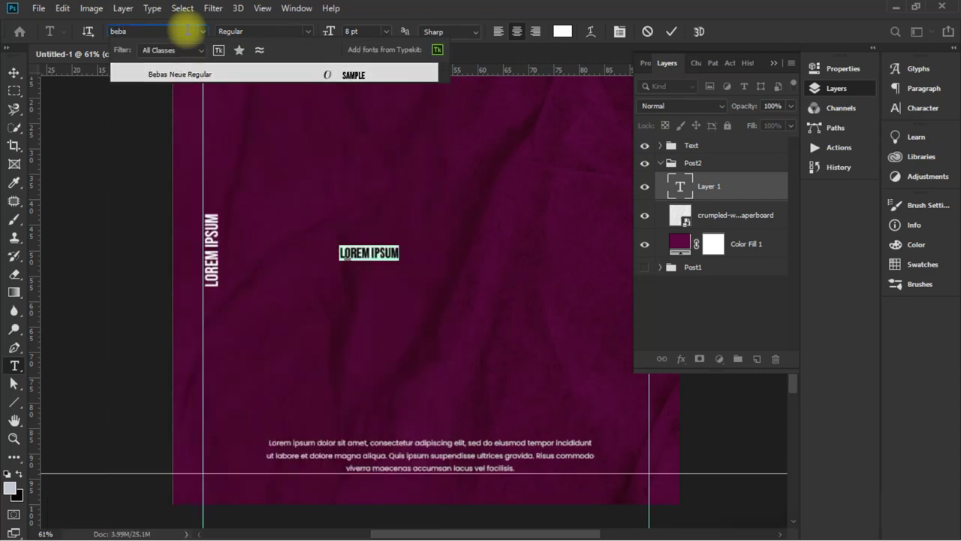
pyautogui.press('Return')
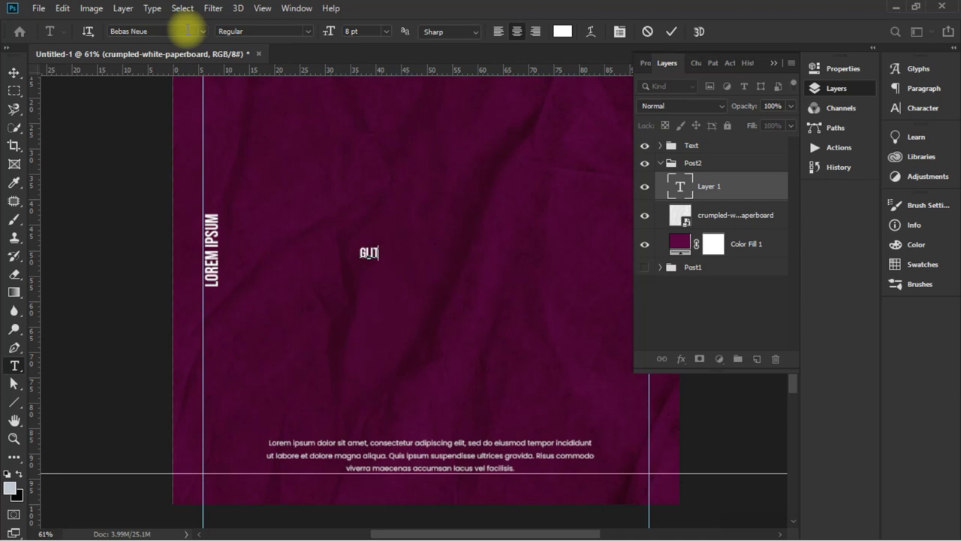
pyautogui.click(13, 72)
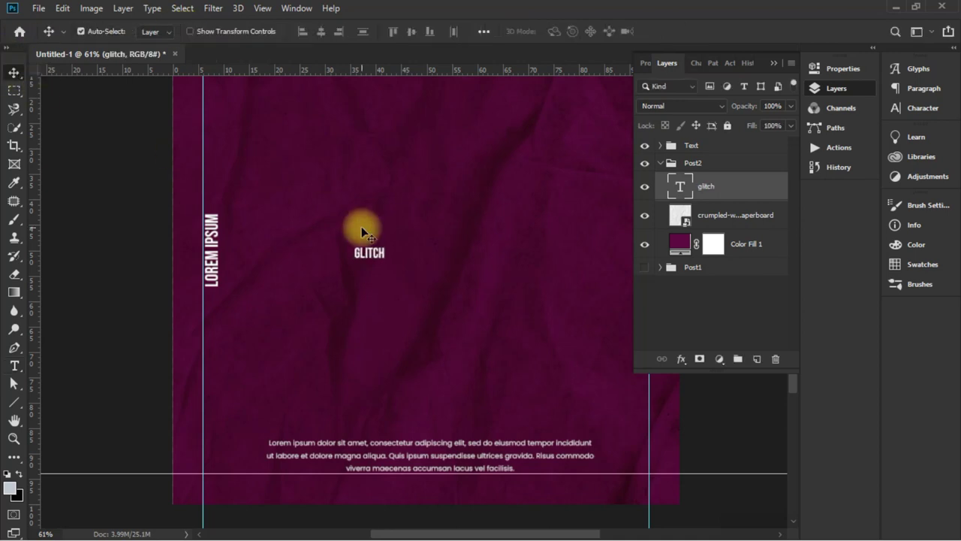
# - Scale the GLITCH text up several times and centre it on the poster
pyautogui.hotkey('ctrl', 't')
pyautogui.moveTo(385, 260); pyautogui.dragTo(563, 346)
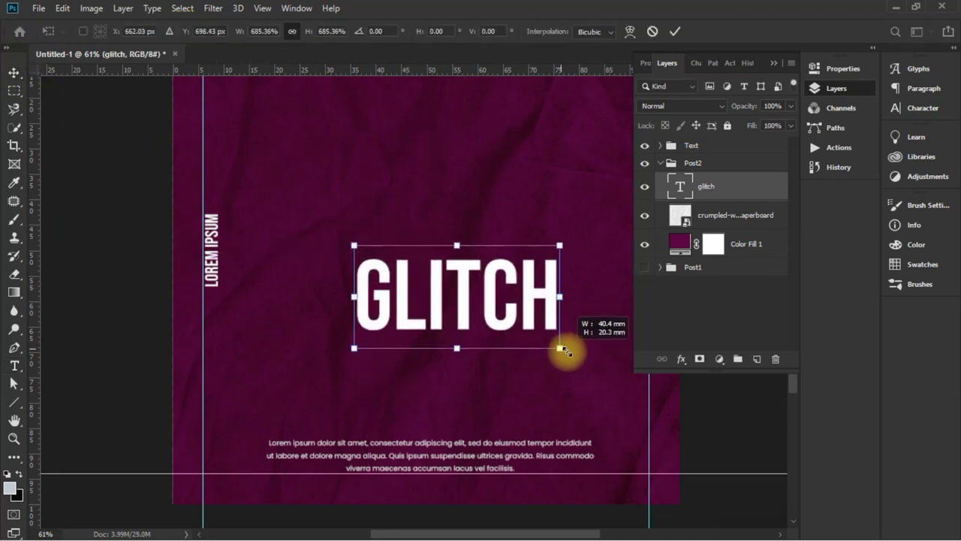
pyautogui.moveTo(515, 326); pyautogui.dragTo(484, 296)
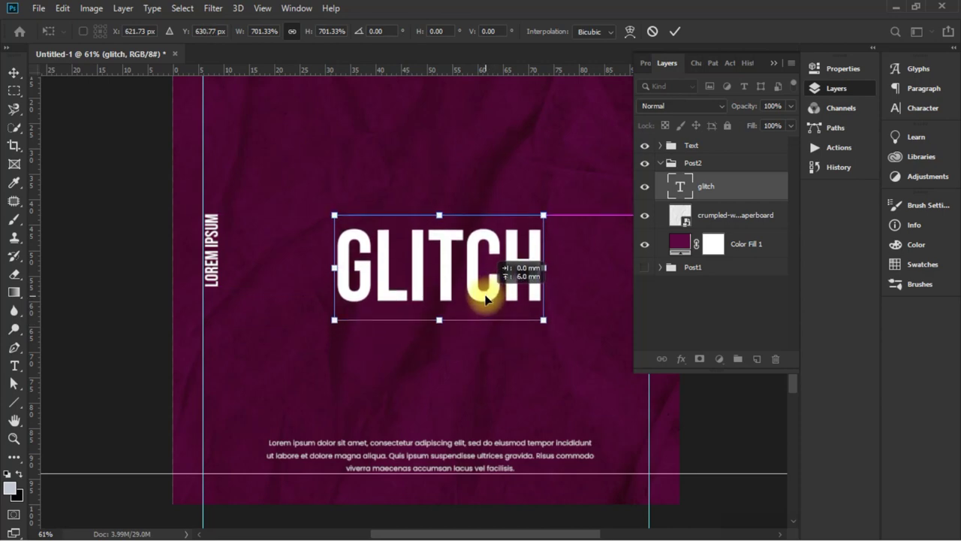
pyautogui.scroll(-3, 398, 360)
pyautogui.moveTo(422, 293); pyautogui.dragTo(423, 310)
pyautogui.press('Return')
pyautogui.scroll(3, 420, 313)
pyautogui.scroll(-2, 423, 310)
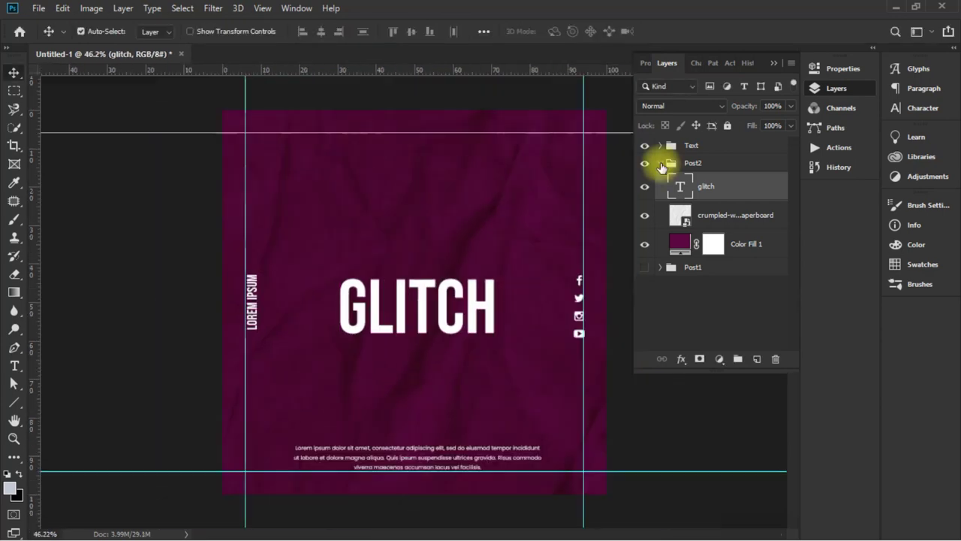
# - Duplicate the GLITCH text and recolour the copy pure red
pyautogui.click(661, 162)
pyautogui.click(493, 307)
pyautogui.scroll(3, 488, 311)
pyautogui.moveTo(500, 317); pyautogui.dragTo(494, 315)
pyautogui.doubleClick(680, 187)
pyautogui.click(563, 31)
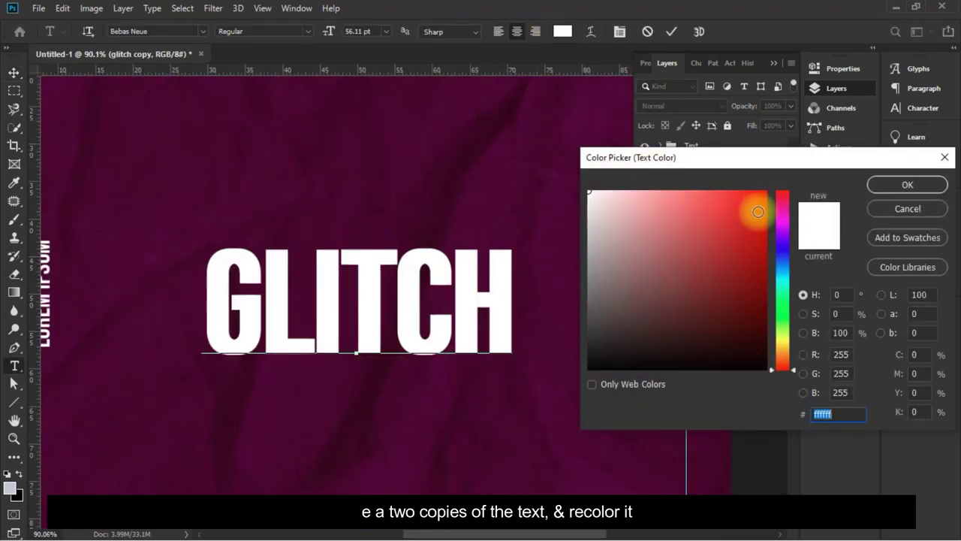
pyautogui.click(757, 203)
pyautogui.click(903, 184)
pyautogui.click(13, 73)
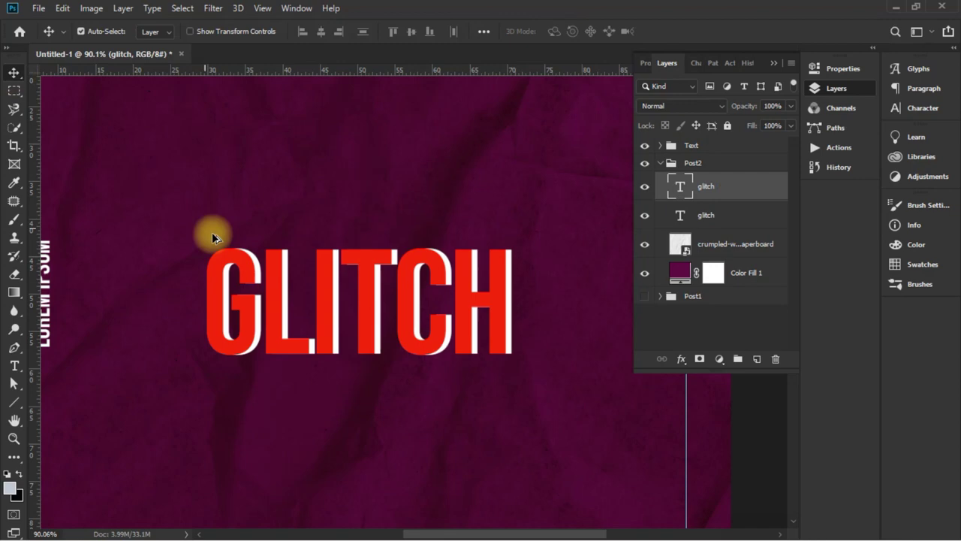
# - Offset the red copy slightly right and turn a second copy blue
pyautogui.scroll(3, 212, 232)
pyautogui.moveTo(279, 253); pyautogui.dragTo(301, 259)
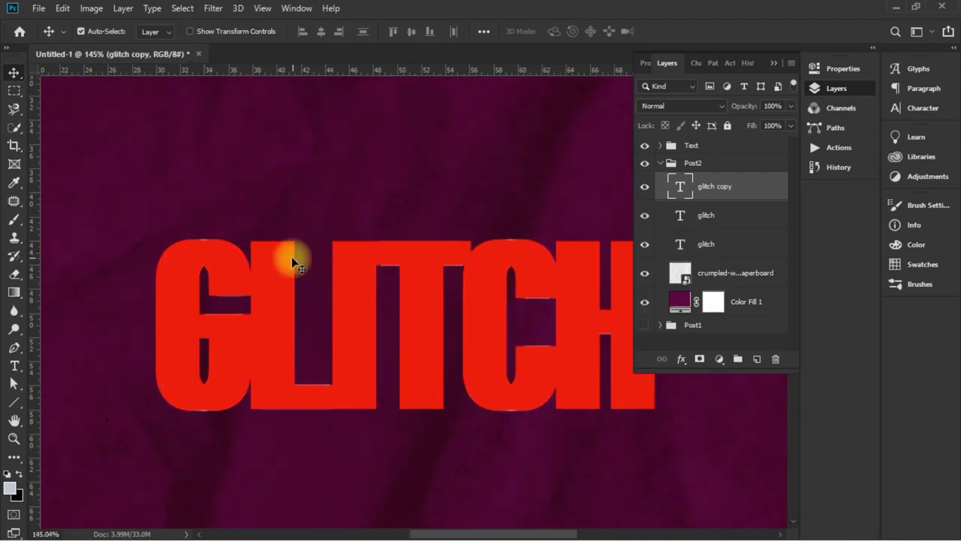
pyautogui.doubleClick(291, 256)
pyautogui.click(568, 31)
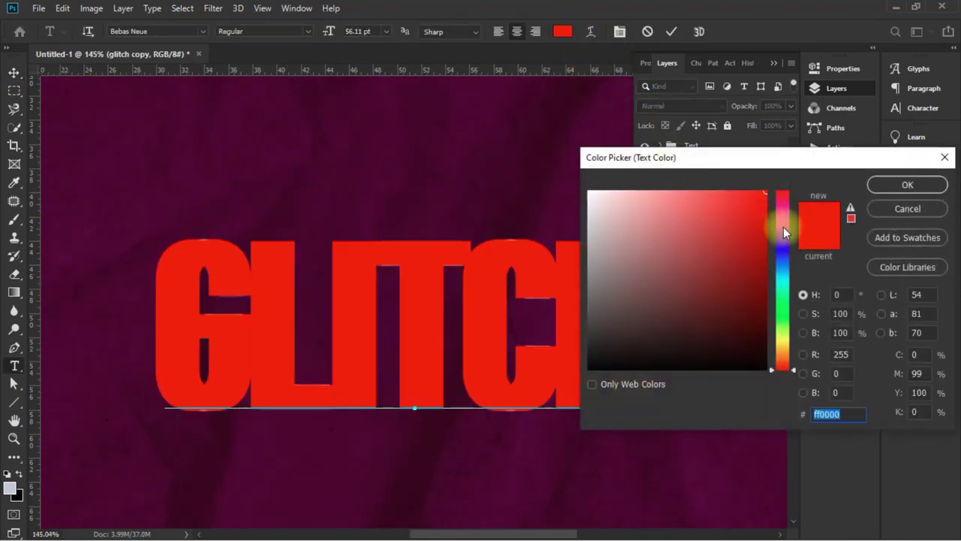
pyautogui.moveTo(783, 227); pyautogui.dragTo(783, 243)
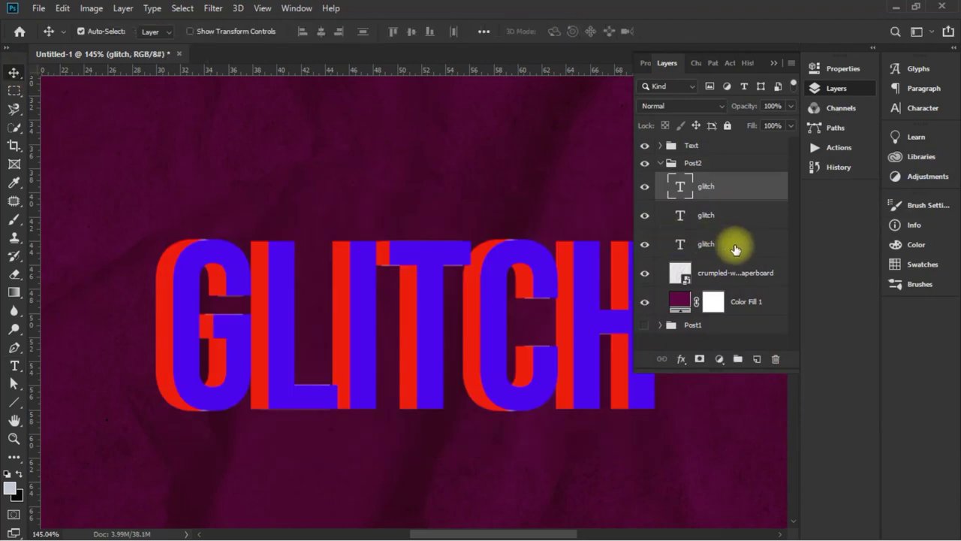
# - Put the white GLITCH on top, then rasterize and merge all three layers into one
pyautogui.moveTo(736, 250); pyautogui.dragTo(708, 186)
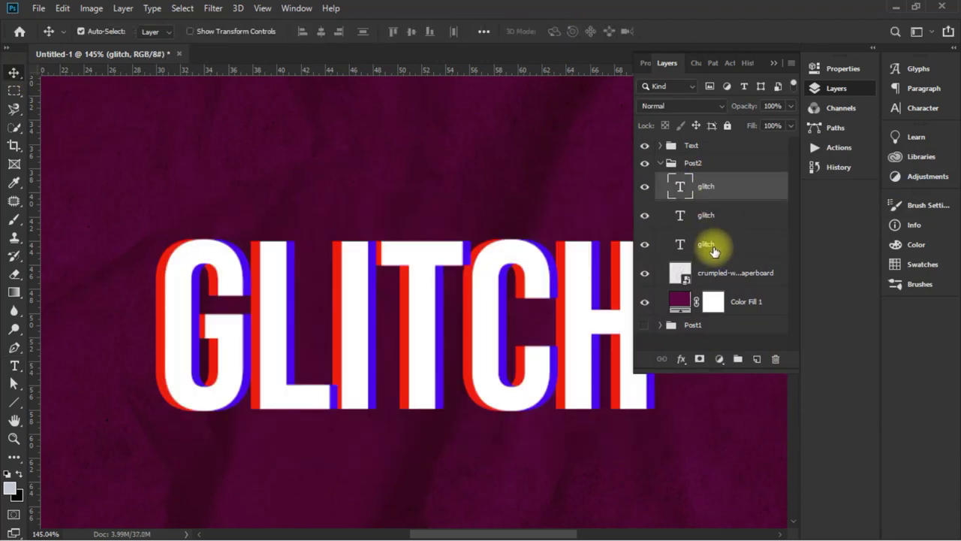
pyautogui.keyDown('shift'); pyautogui.click(714, 250); pyautogui.keyUp('shift')
pyautogui.rightClick(718, 250)
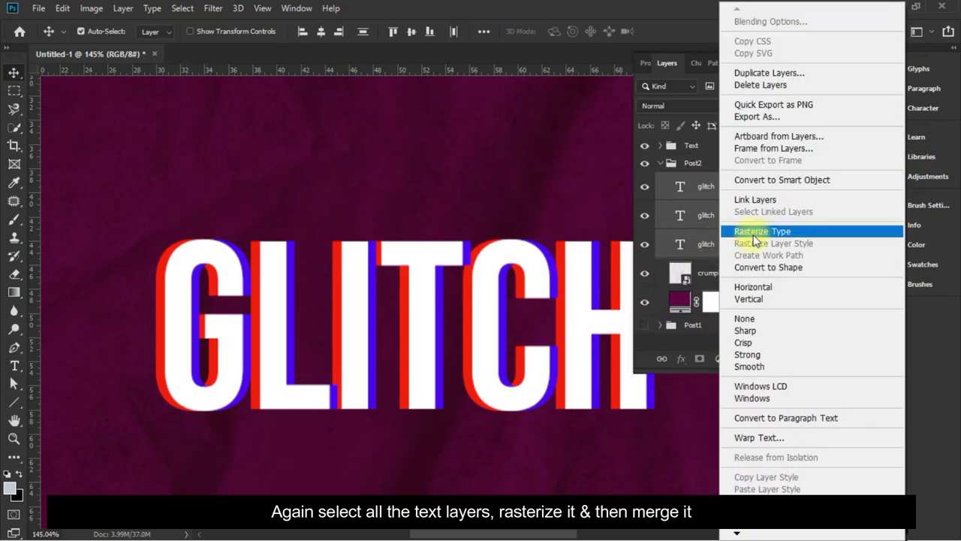
pyautogui.click(758, 231)
pyautogui.rightClick(736, 221)
pyautogui.click(781, 416)
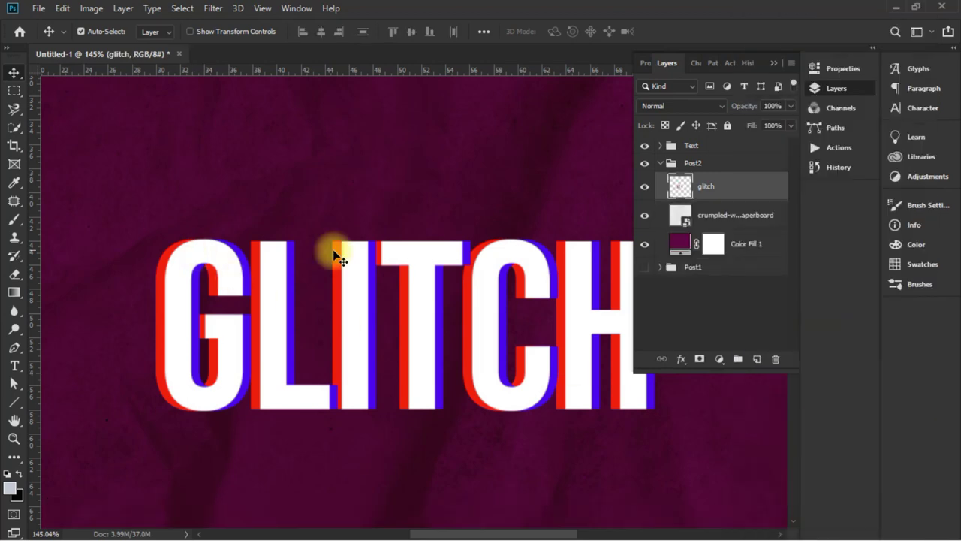
pyautogui.scroll(-3, 346, 256)
pyautogui.scroll(2, 360, 259)
# - Select thin horizontal strips of GLITCH and shift slices of the G, I, T and C sideways
pyautogui.click(11, 92)
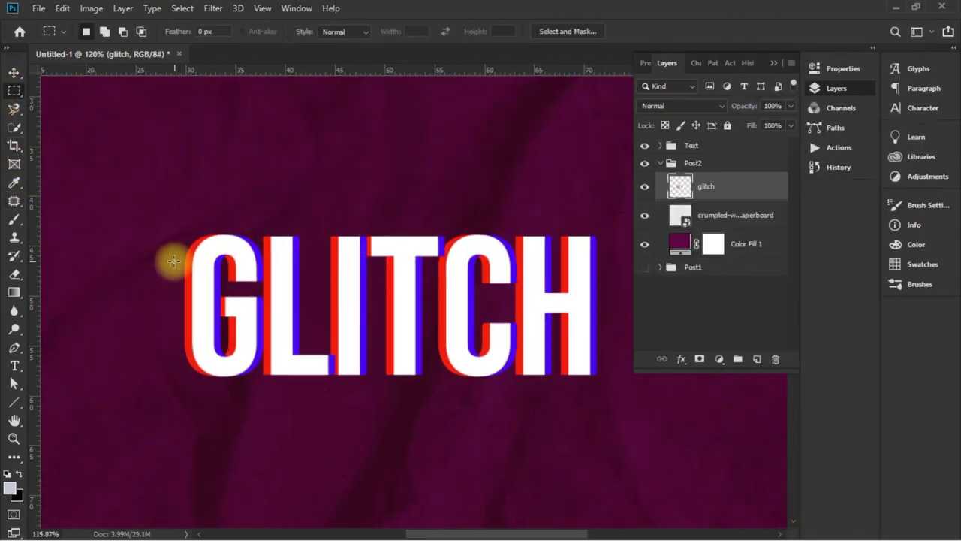
pyautogui.moveTo(172, 256); pyautogui.dragTo(557, 259)
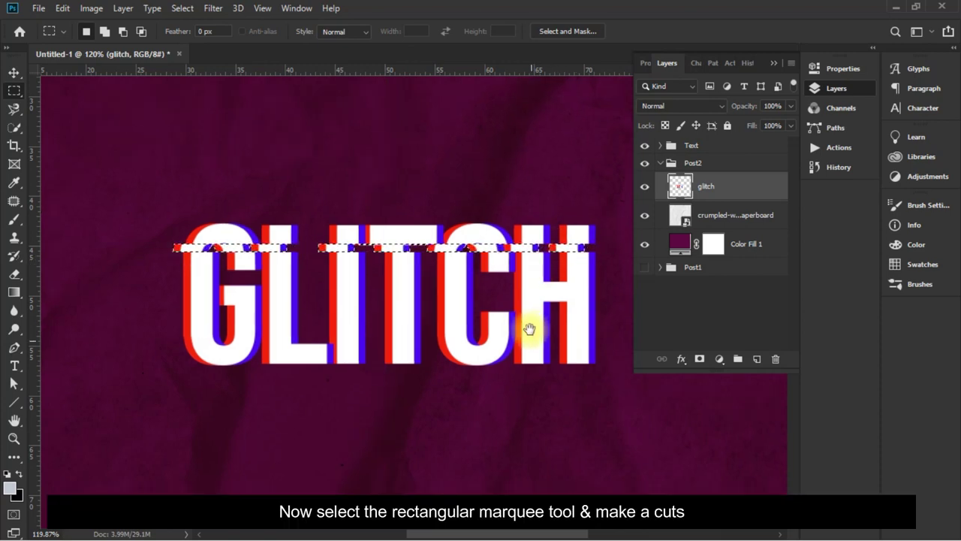
pyautogui.moveTo(169, 339); pyautogui.dragTo(585, 335)
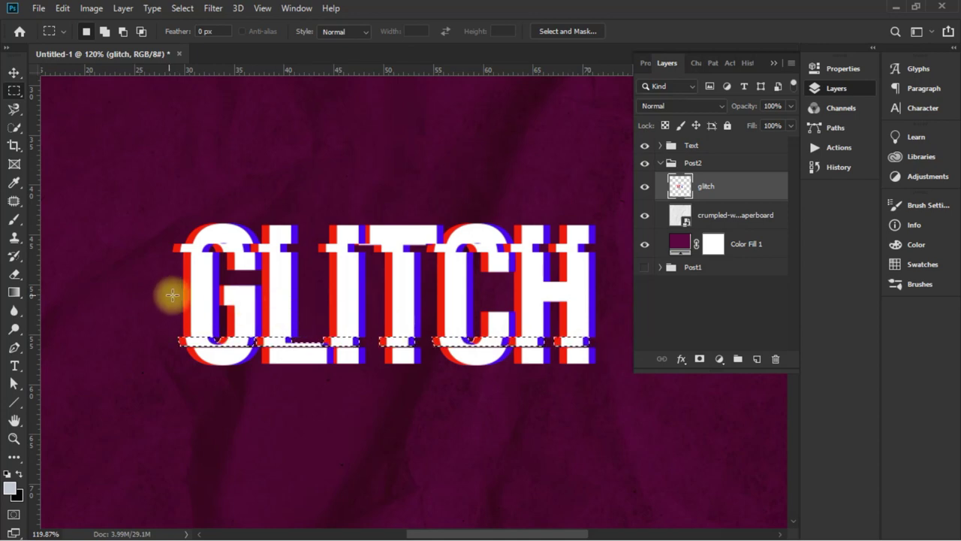
pyautogui.moveTo(175, 299); pyautogui.dragTo(613, 300)
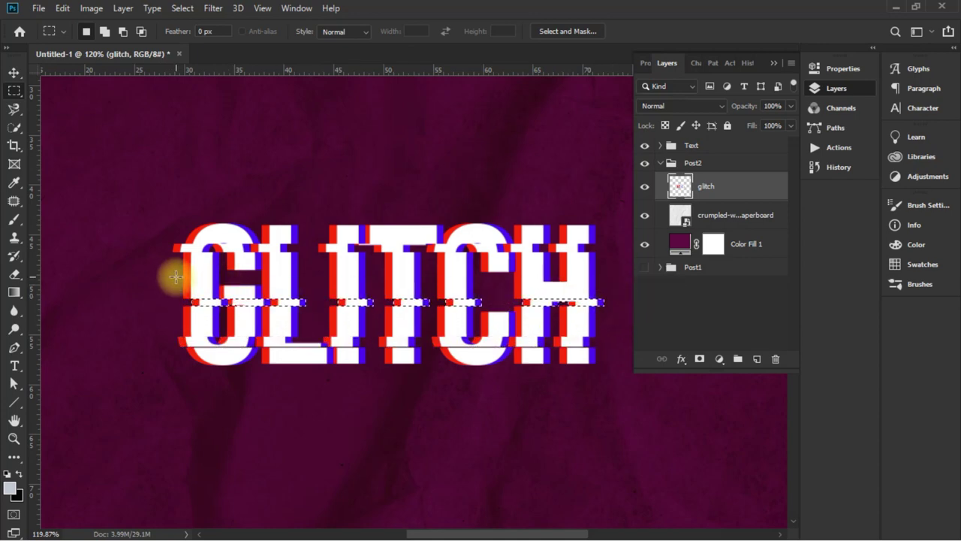
pyautogui.moveTo(175, 277)
pyautogui.mouseDown()
pyautogui.moveTo(195, 282)
pyautogui.moveTo(188, 275)
pyautogui.mouseUp()
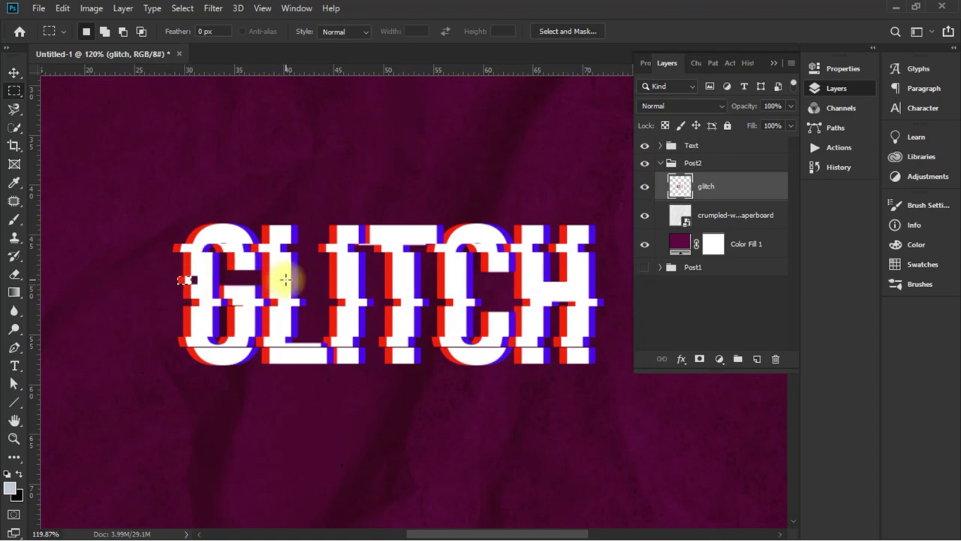
pyautogui.moveTo(279, 279); pyautogui.dragTo(301, 285)
pyautogui.moveTo(365, 276)
pyautogui.mouseDown()
pyautogui.moveTo(344, 270)
pyautogui.moveTo(365, 286)
pyautogui.moveTo(390, 272)
pyautogui.moveTo(382, 269)
pyautogui.mouseUp()
pyautogui.moveTo(476, 279)
pyautogui.mouseDown()
pyautogui.moveTo(461, 279)
pyautogui.moveTo(475, 293)
pyautogui.mouseUp()
pyautogui.click(474, 293)
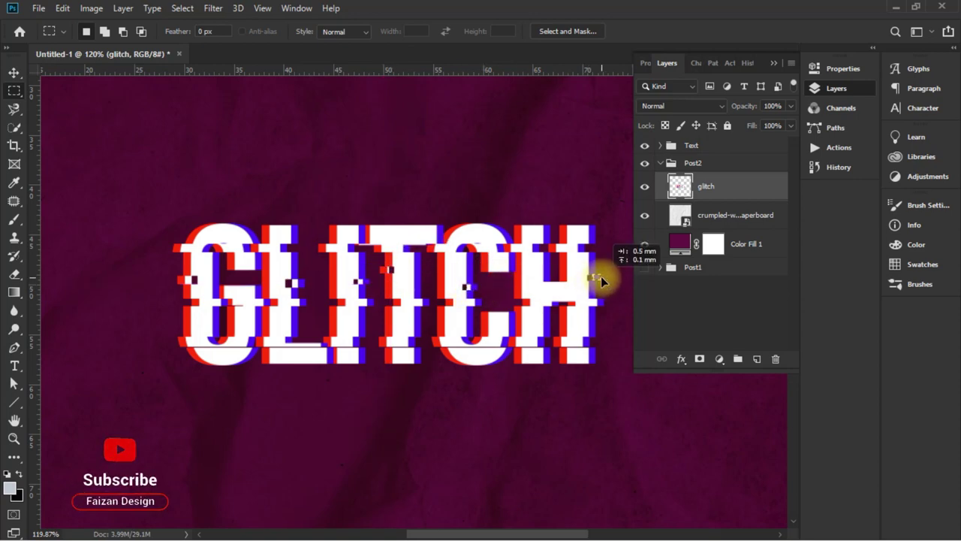
# - Nudge the glitch layer up about 1.2 mm, then select the paper texture and colour fill layers
pyautogui.scroll(-5, 398, 256)
pyautogui.click(12, 75)
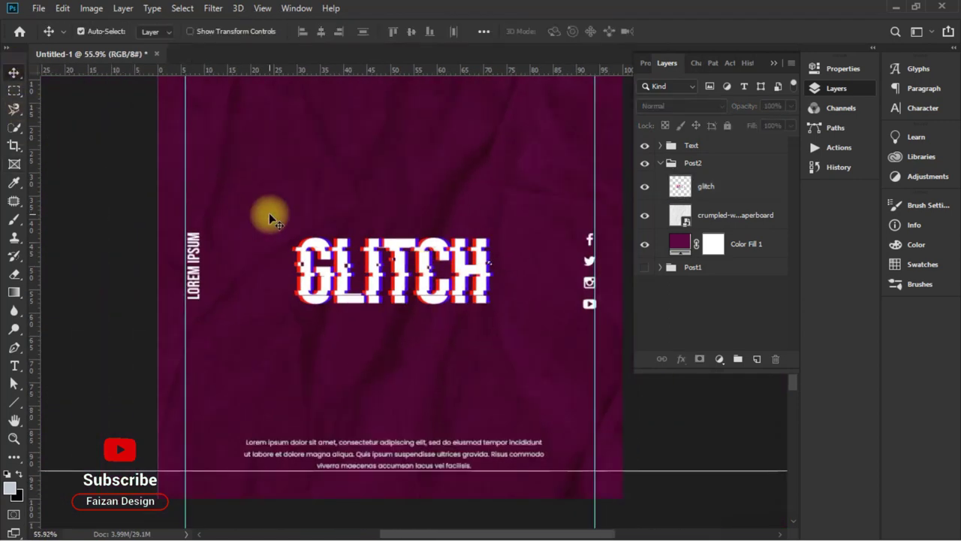
pyautogui.scroll(-2, 378, 242)
pyautogui.click(717, 188)
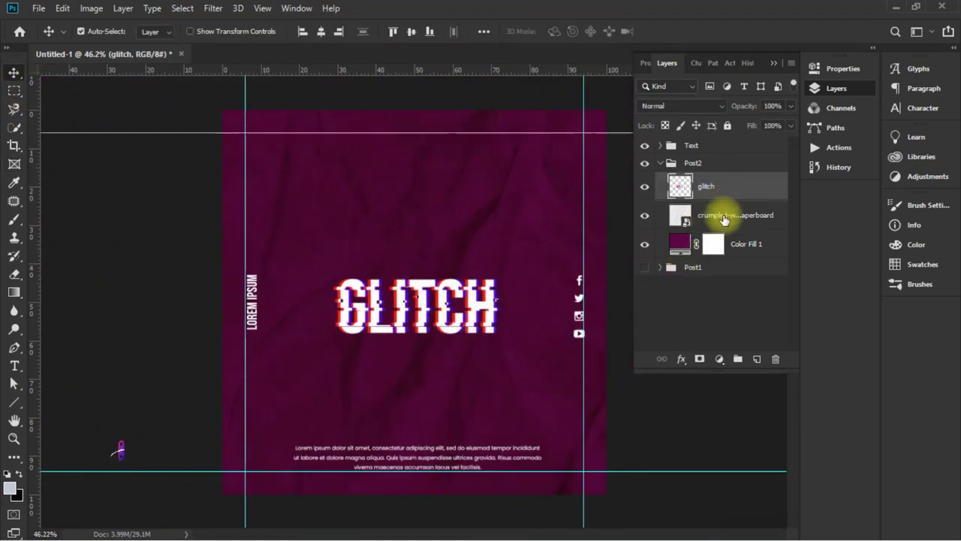
pyautogui.moveTo(488, 302); pyautogui.dragTo(488, 298)
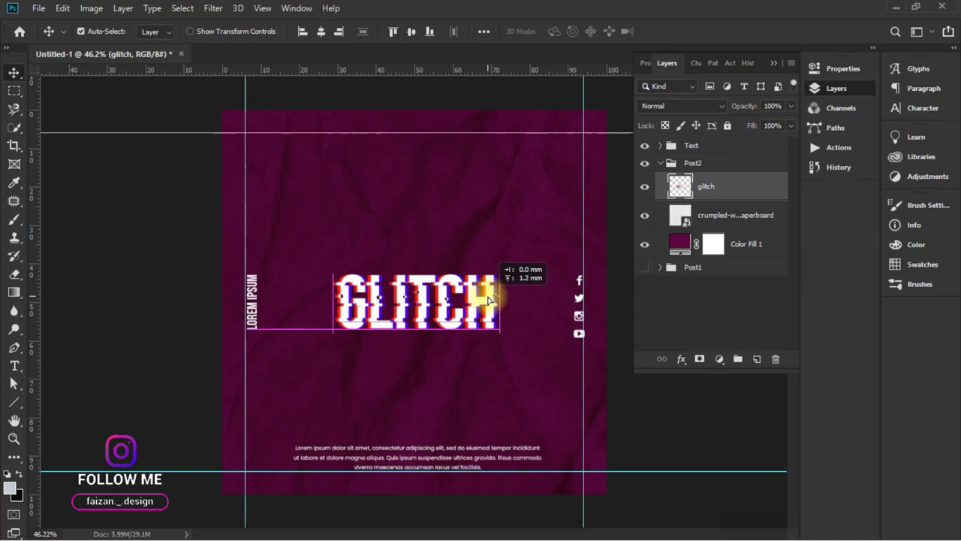
pyautogui.click(734, 212)
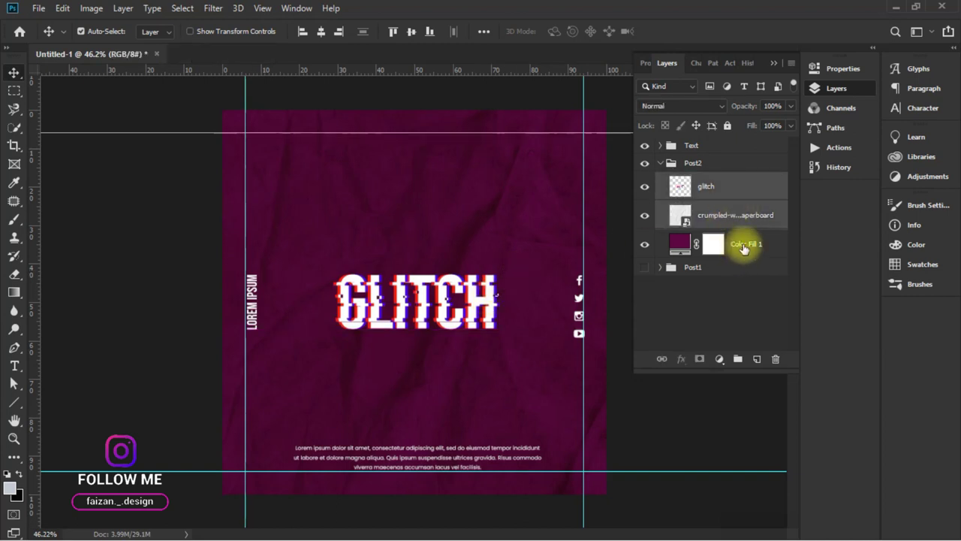
pyautogui.keyDown('shift'); pyautogui.click(743, 243); pyautogui.keyUp('shift')
# - Duplicate the Post2 group, hide the original, and rename the copy Post3
pyautogui.click(660, 163)
pyautogui.click(668, 164)
pyautogui.hotkey('ctrl', 'j')
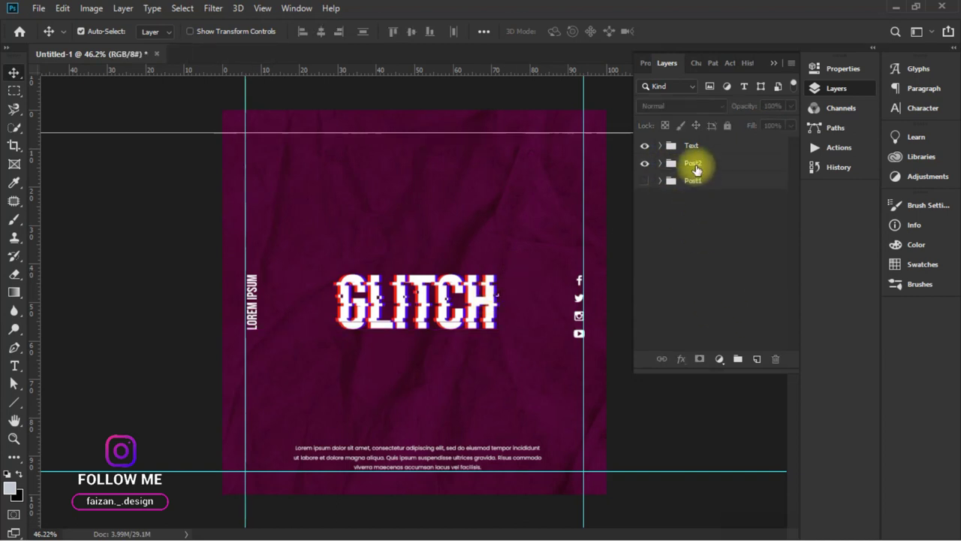
pyautogui.click(645, 180)
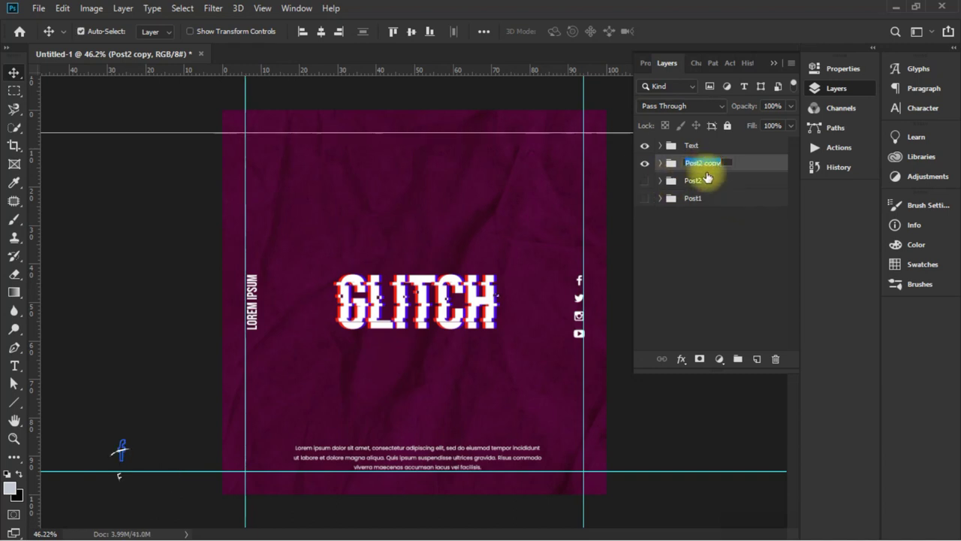
pyautogui.doubleClick(699, 164)
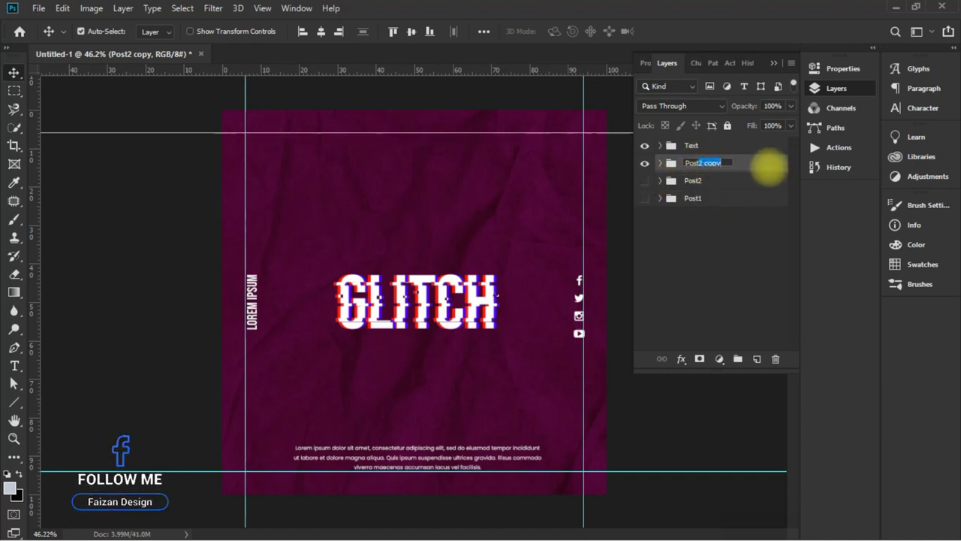
pyautogui.press('Return')
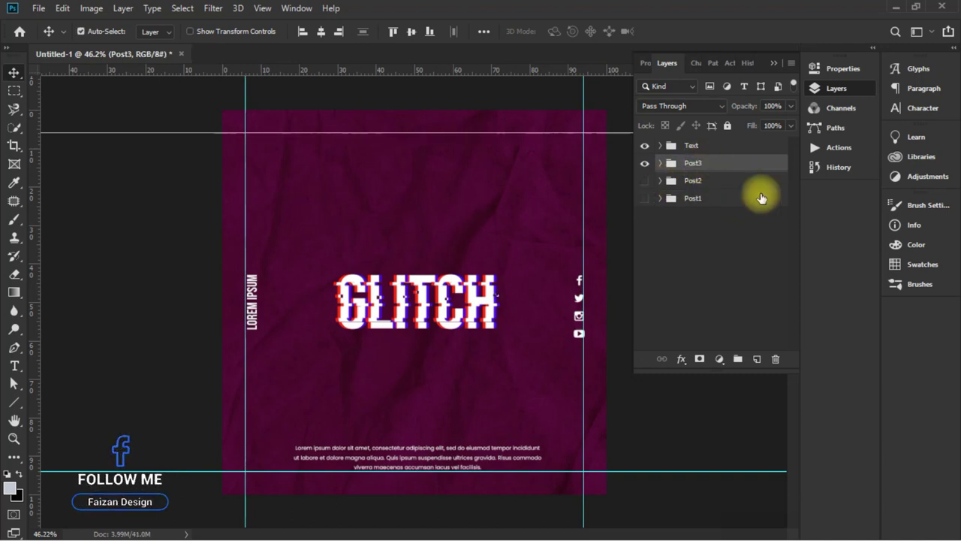
# - Delete the glitch title layer from inside the Post3 group
pyautogui.click(660, 164)
pyautogui.click(677, 192)
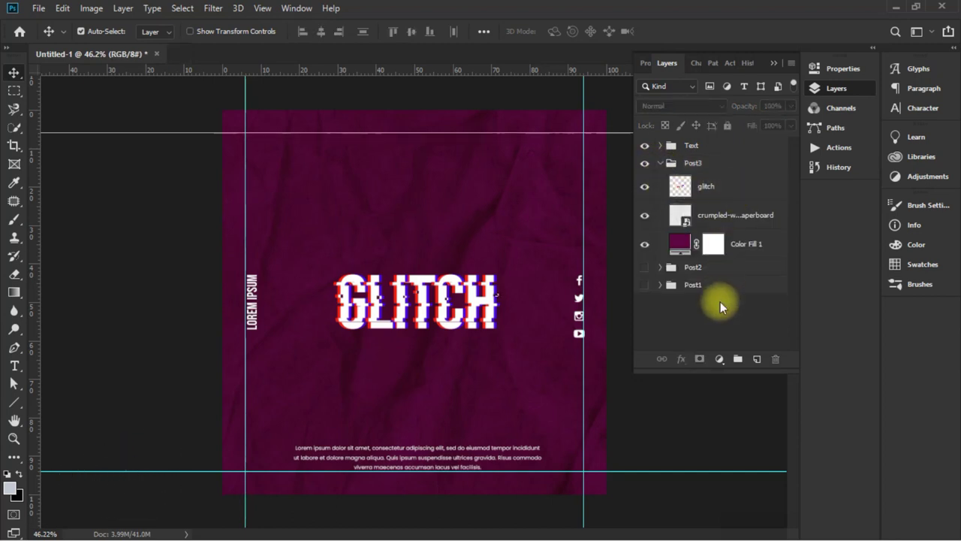
pyautogui.click(725, 188)
pyautogui.press('Delete')
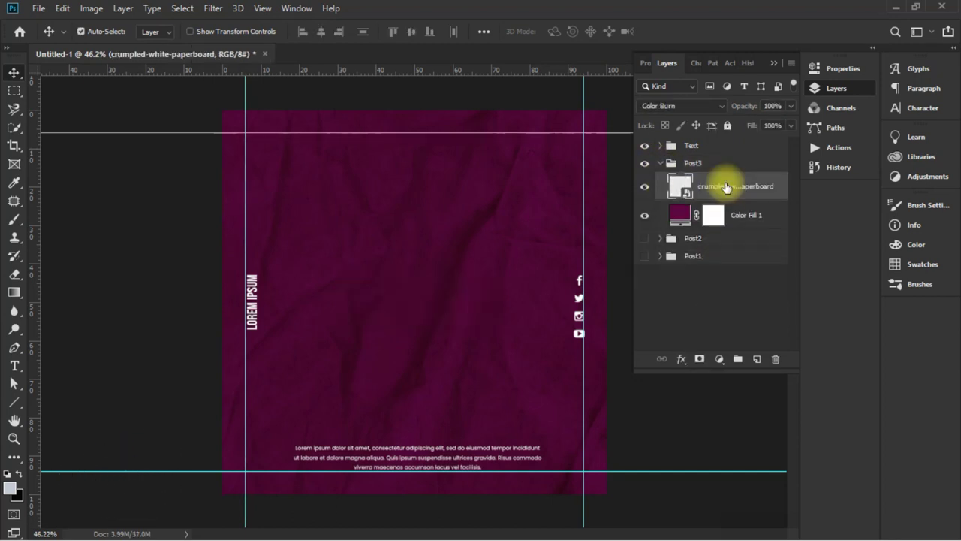
# - Change the Color Fill 1 background from magenta to deep indigo #220055
pyautogui.doubleClick(684, 216)
pyautogui.moveTo(792, 213); pyautogui.dragTo(791, 238)
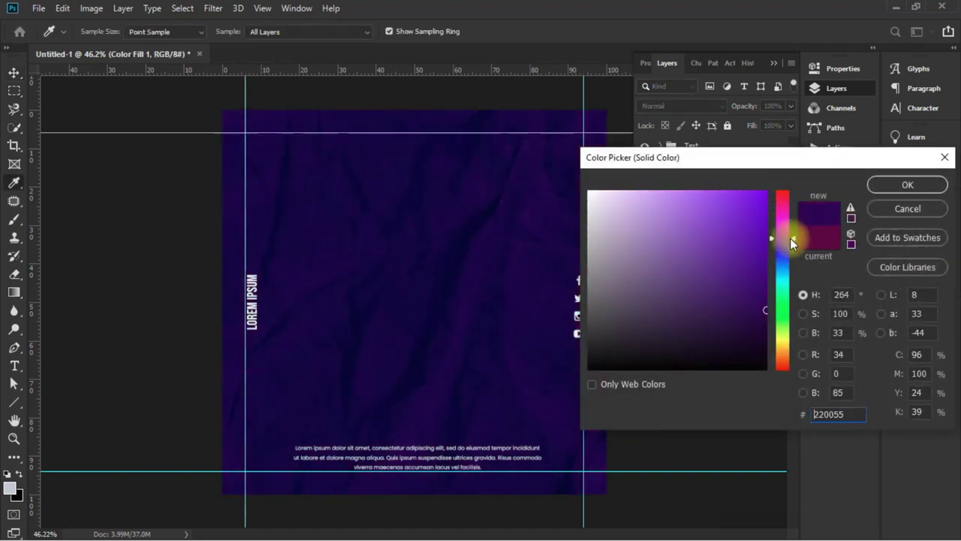
pyautogui.click(894, 183)
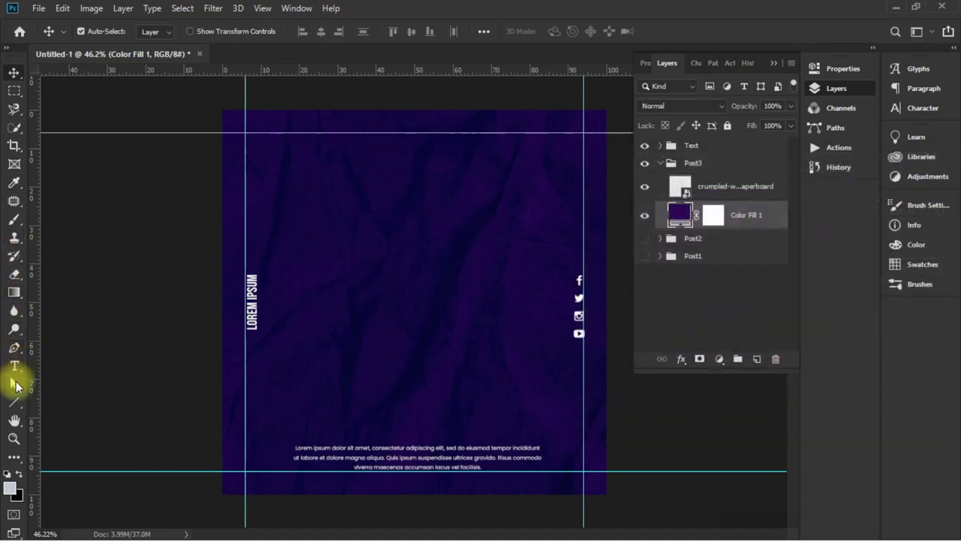
# - Draw a 10 px white line with a 0 px stroke across the top of the post
pyautogui.click(14, 402)
pyautogui.click(560, 31)
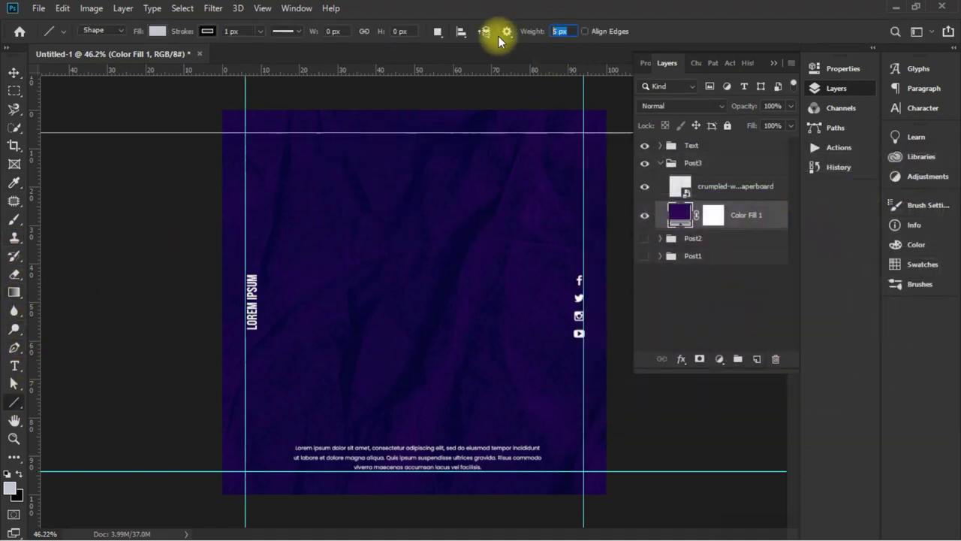
pyautogui.click(227, 31)
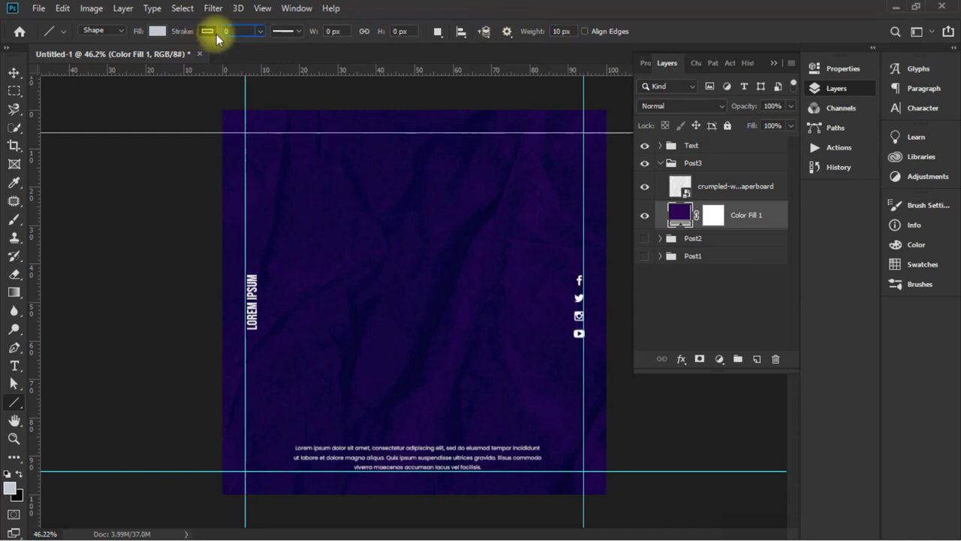
pyautogui.click(158, 32)
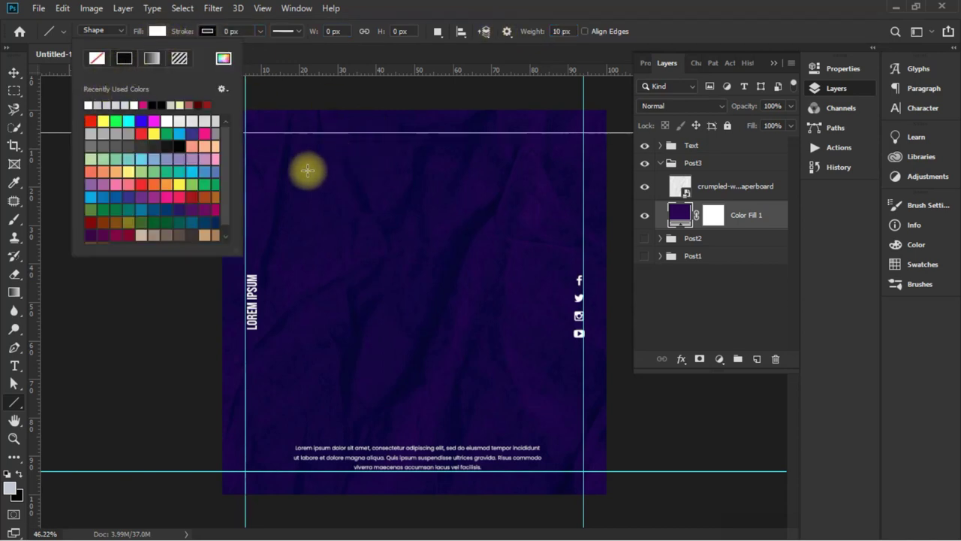
pyautogui.moveTo(297, 165); pyautogui.dragTo(531, 165)
pyautogui.click(12, 74)
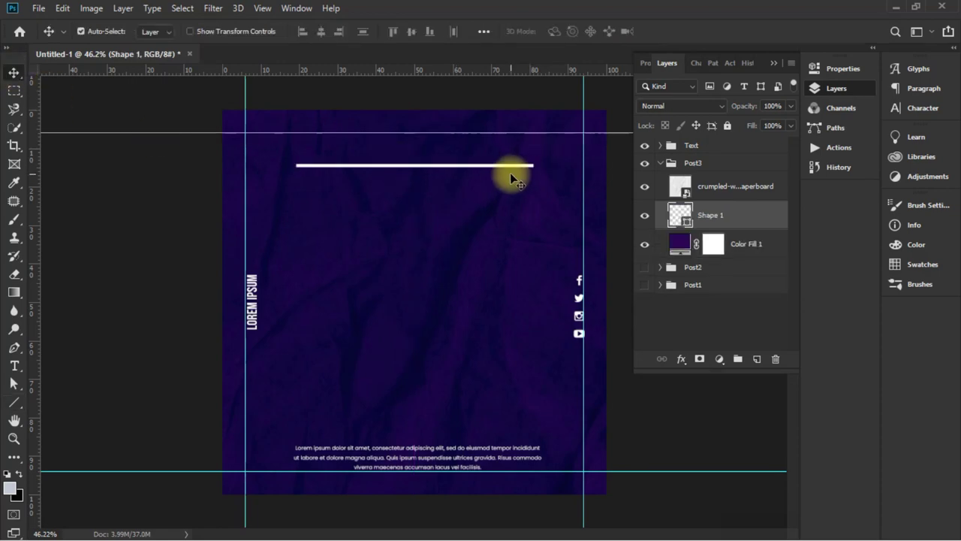
# - Record a Line Copy action that places a duplicate of the line just below it
pyautogui.scroll(3, 508, 168)
pyautogui.hotkey('ctrl', ']')
pyautogui.click(730, 63)
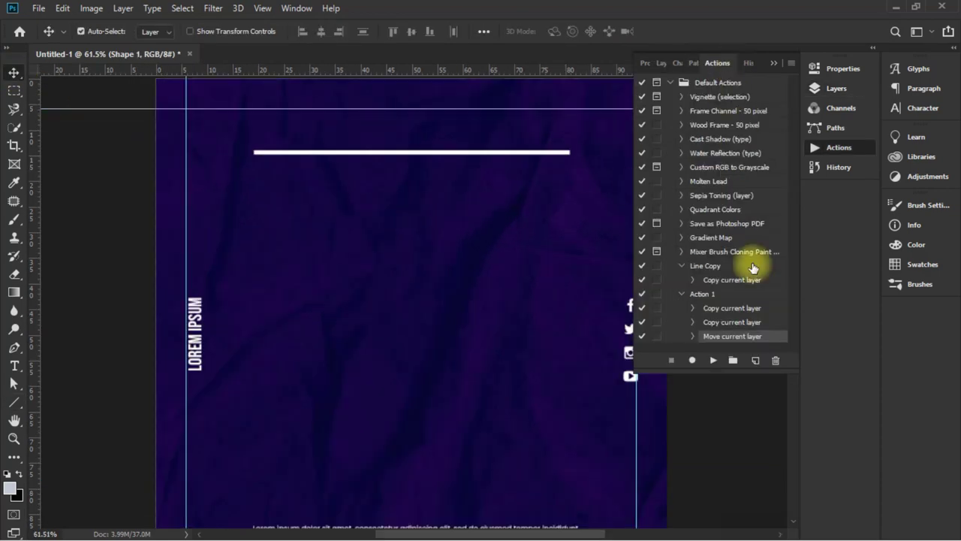
pyautogui.click(756, 359)
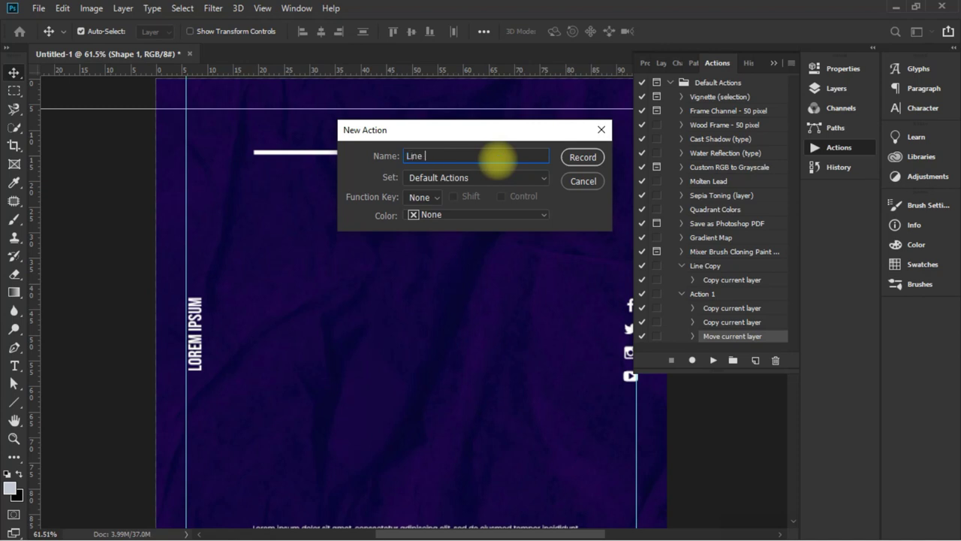
pyautogui.write('Line Copy')
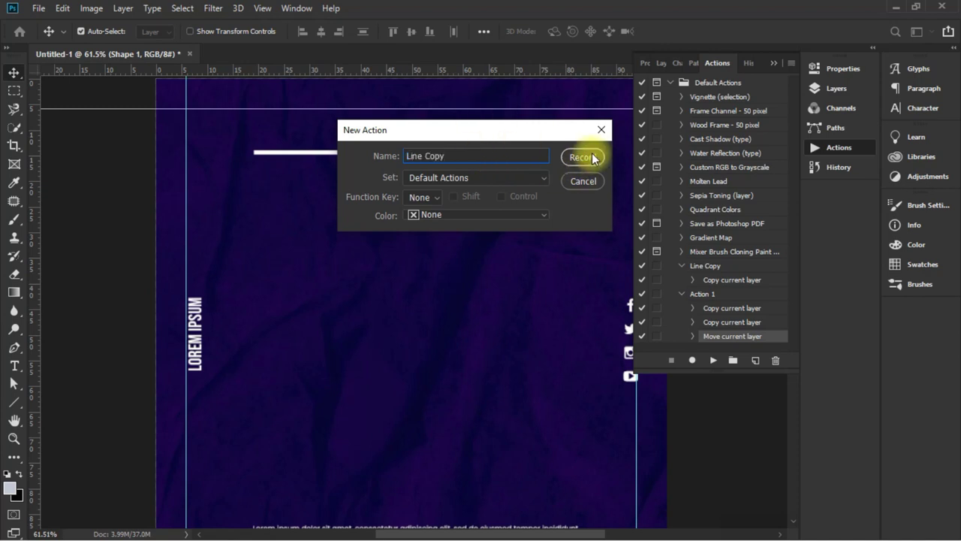
pyautogui.click(585, 157)
pyautogui.moveTo(547, 155); pyautogui.dragTo(541, 167)
pyautogui.click(671, 359)
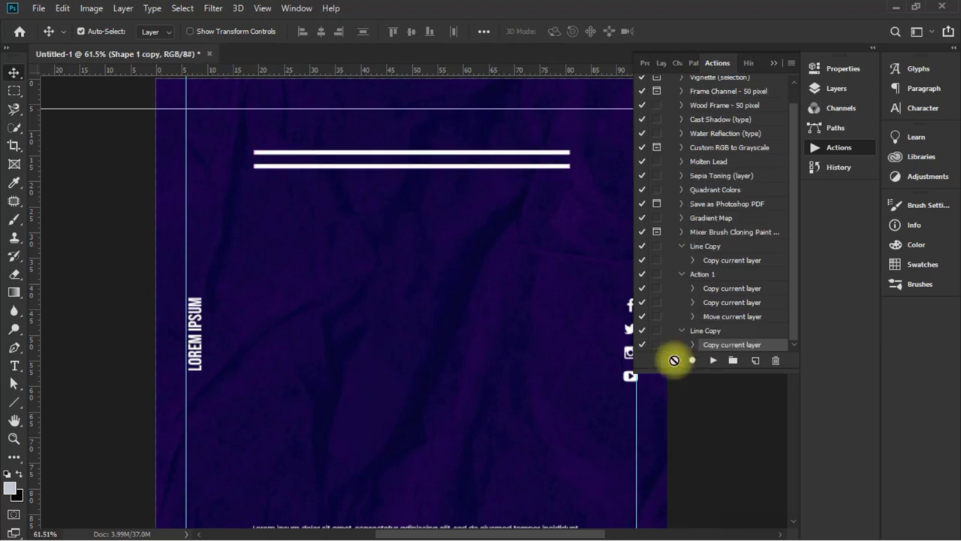
# - Play Line Copy nine times to stack evenly spaced white lines down the post
pyautogui.click(714, 362)
pyautogui.click(714, 362)
pyautogui.click(714, 362)
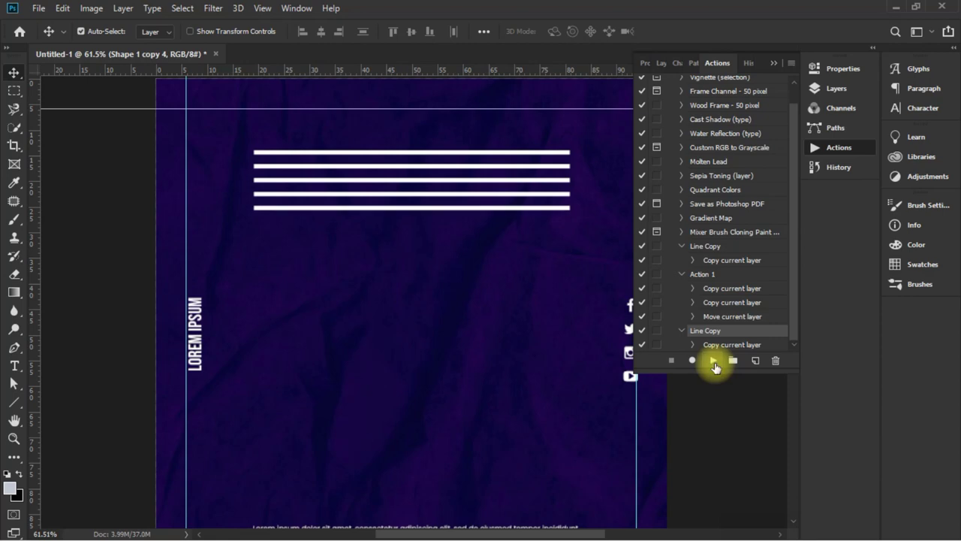
pyautogui.click(714, 362)
pyautogui.click(714, 362)
pyautogui.click(714, 362)
pyautogui.click(714, 362)
pyautogui.click(714, 362)
pyautogui.click(714, 362)
pyautogui.click(714, 362)
pyautogui.click(714, 362)
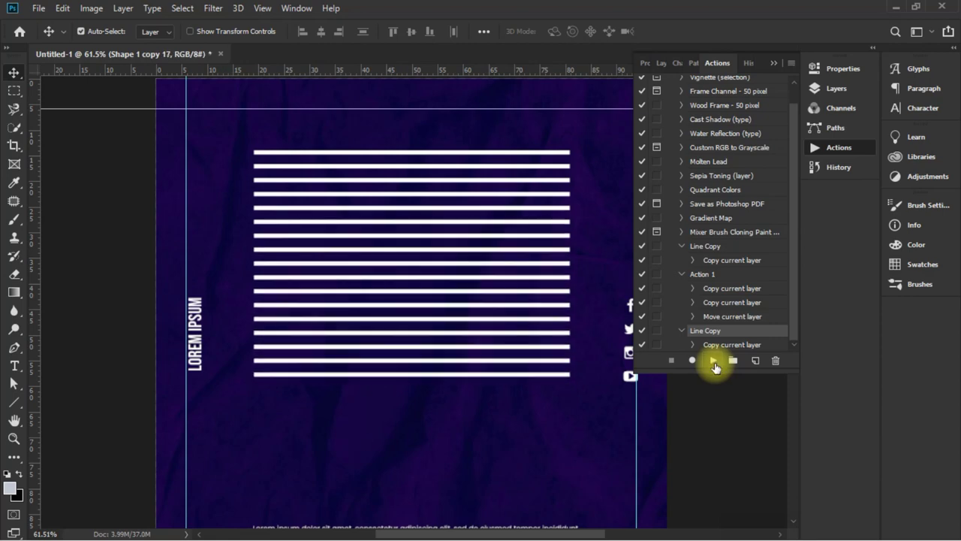
pyautogui.click(714, 362)
pyautogui.click(714, 362)
pyautogui.click(714, 361)
pyautogui.click(714, 362)
pyautogui.click(714, 361)
pyautogui.click(715, 362)
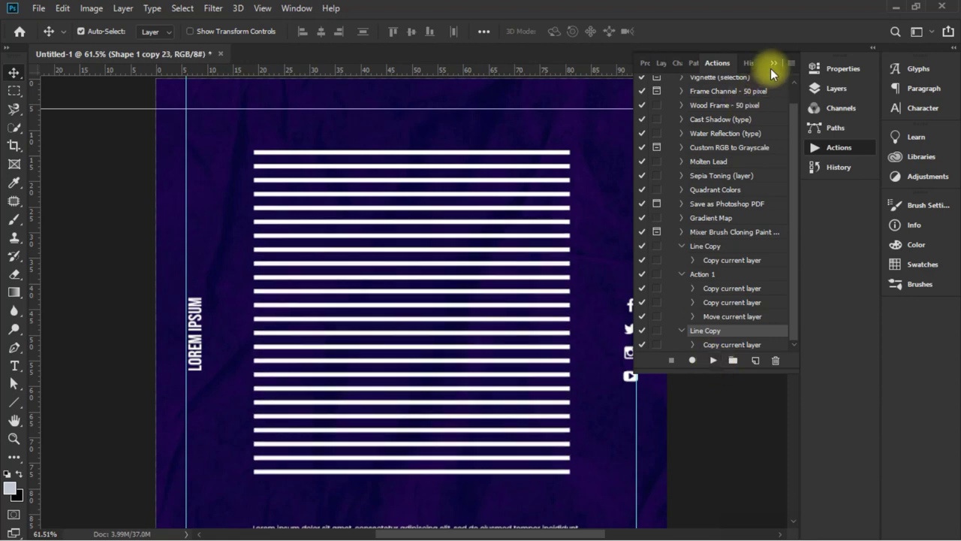
# - Rasterize and merge all the line layers into one, nudging it slightly lower
pyautogui.click(662, 62)
pyautogui.scroll(-8, 761, 236)
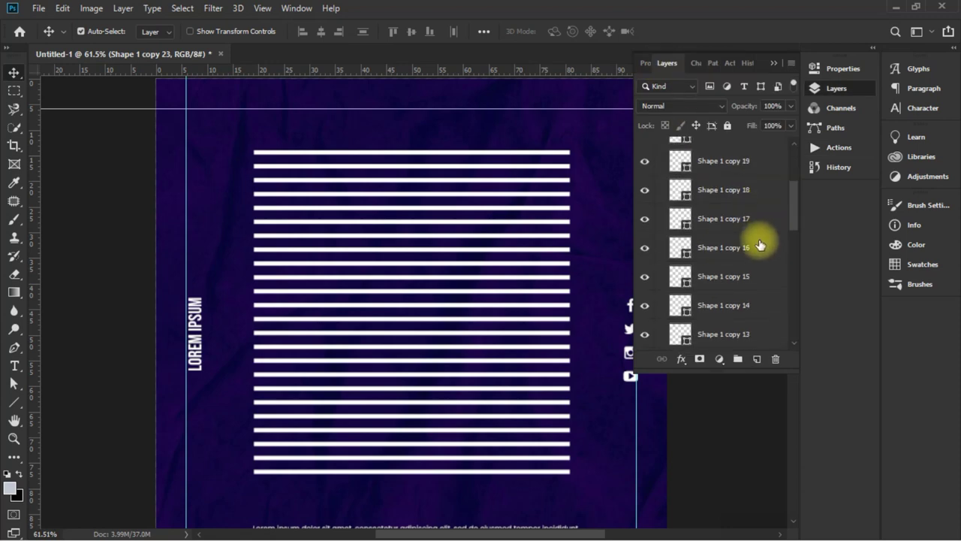
pyautogui.keyDown('shift'); pyautogui.click(747, 251); pyautogui.keyUp('shift')
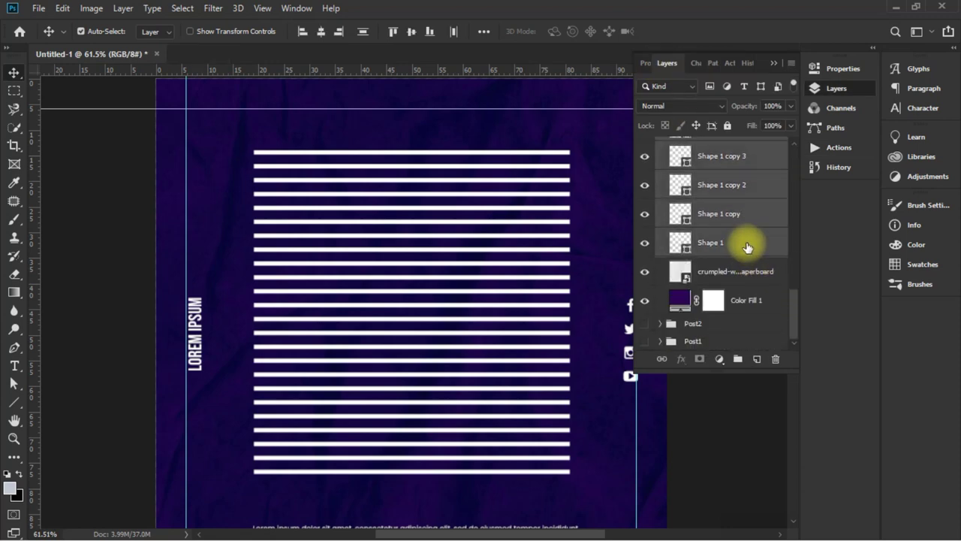
pyautogui.rightClick(742, 250)
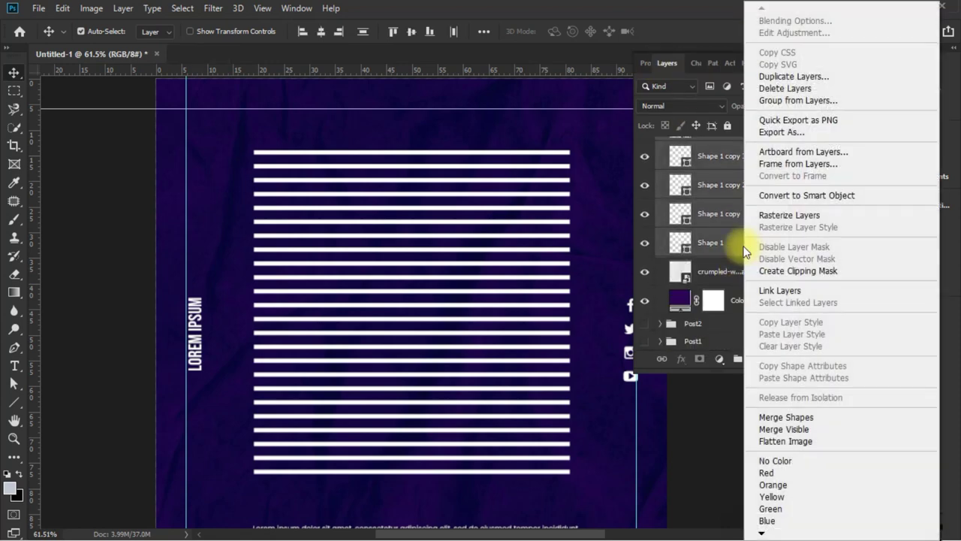
pyautogui.click(772, 217)
pyautogui.rightClick(771, 225)
pyautogui.click(646, 416)
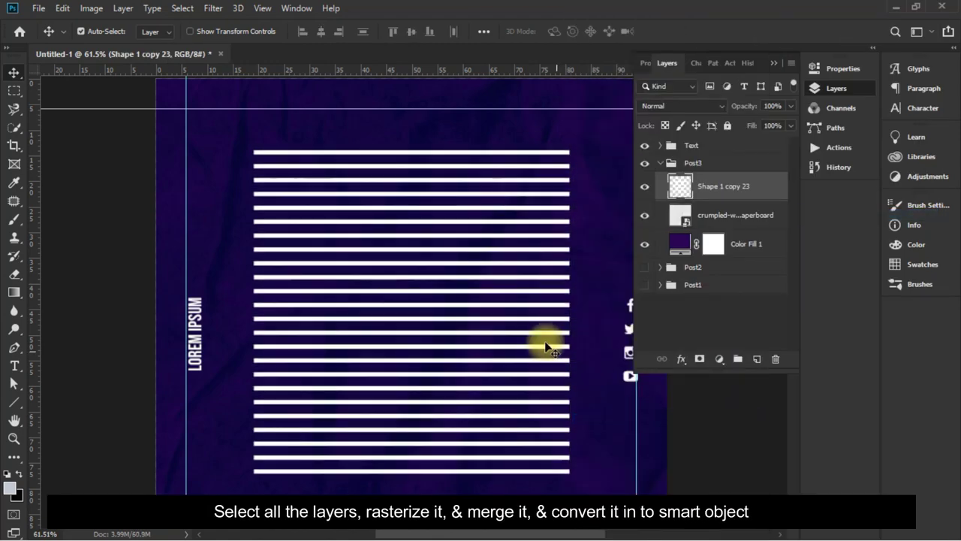
pyautogui.scroll(-3, 463, 275)
pyautogui.moveTo(444, 287); pyautogui.dragTo(444, 294)
pyautogui.scroll(3, 443, 296)
# - Convert the merged lines to a smart object and warp them into waves with Liquify
pyautogui.rightClick(734, 189)
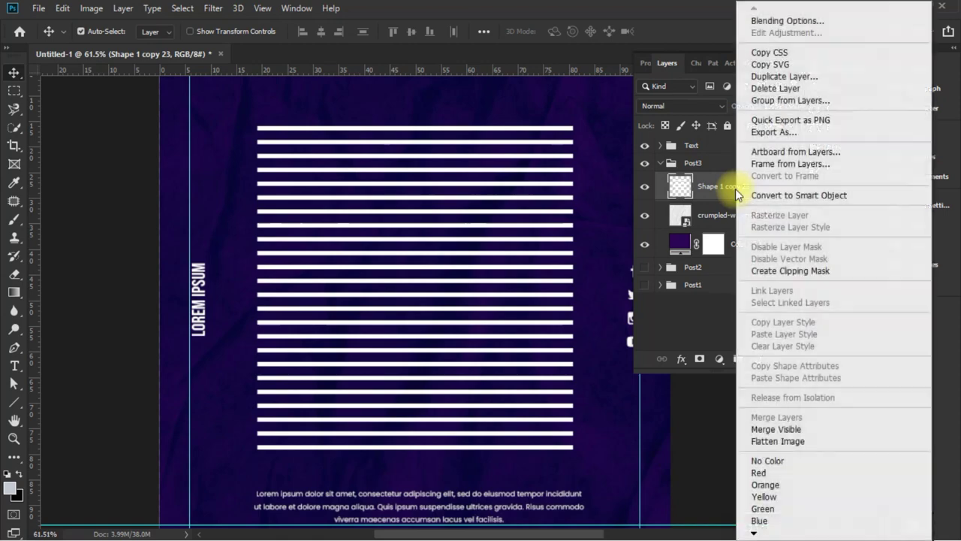
pyautogui.click(743, 196)
pyautogui.click(214, 9)
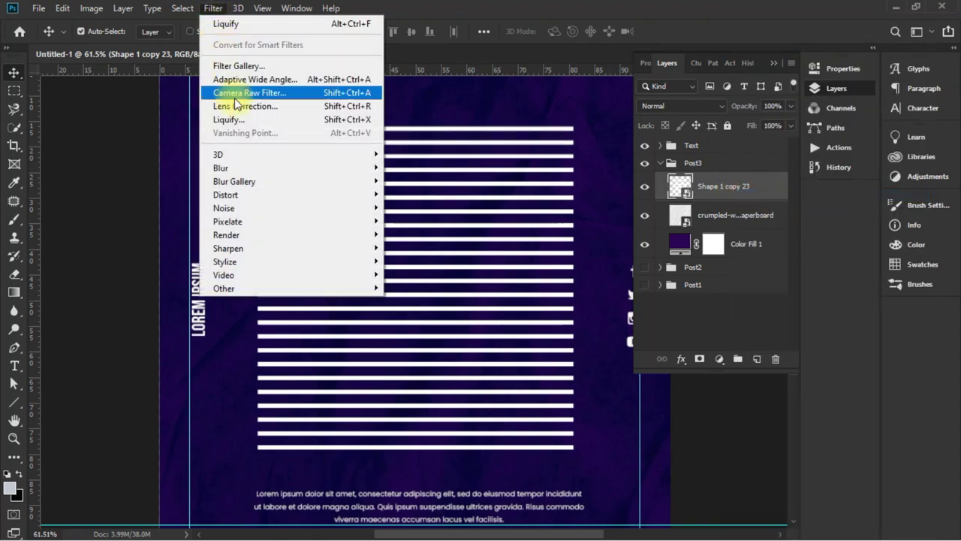
pyautogui.click(235, 121)
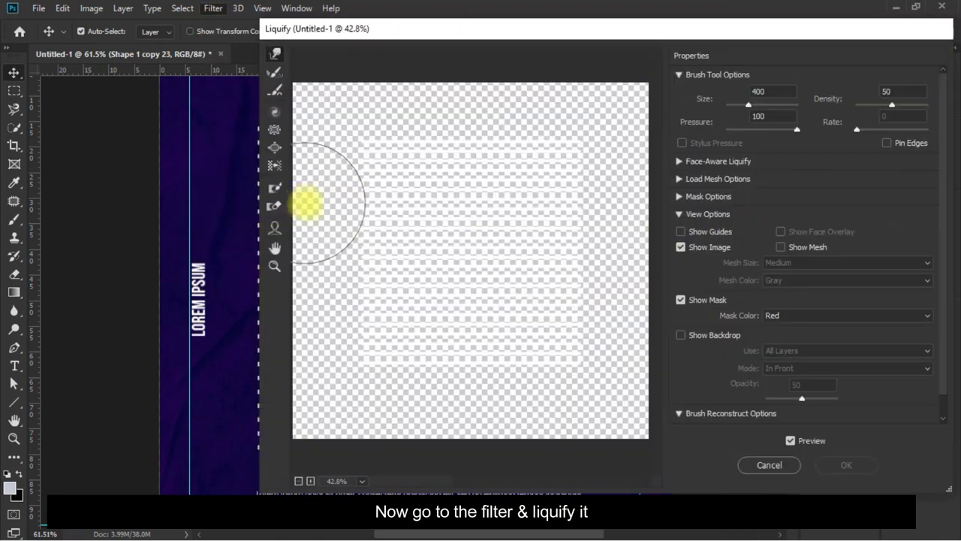
pyautogui.moveTo(393, 236)
pyautogui.mouseDown()
pyautogui.moveTo(517, 242)
pyautogui.moveTo(515, 223)
pyautogui.moveTo(522, 240)
pyautogui.mouseUp()
pyautogui.moveTo(543, 338)
pyautogui.mouseDown()
pyautogui.moveTo(421, 341)
pyautogui.moveTo(397, 329)
pyautogui.moveTo(395, 163)
pyautogui.moveTo(525, 181)
pyautogui.moveTo(553, 178)
pyautogui.moveTo(548, 162)
pyautogui.moveTo(492, 175)
pyautogui.moveTo(490, 167)
pyautogui.moveTo(467, 229)
pyautogui.mouseUp()
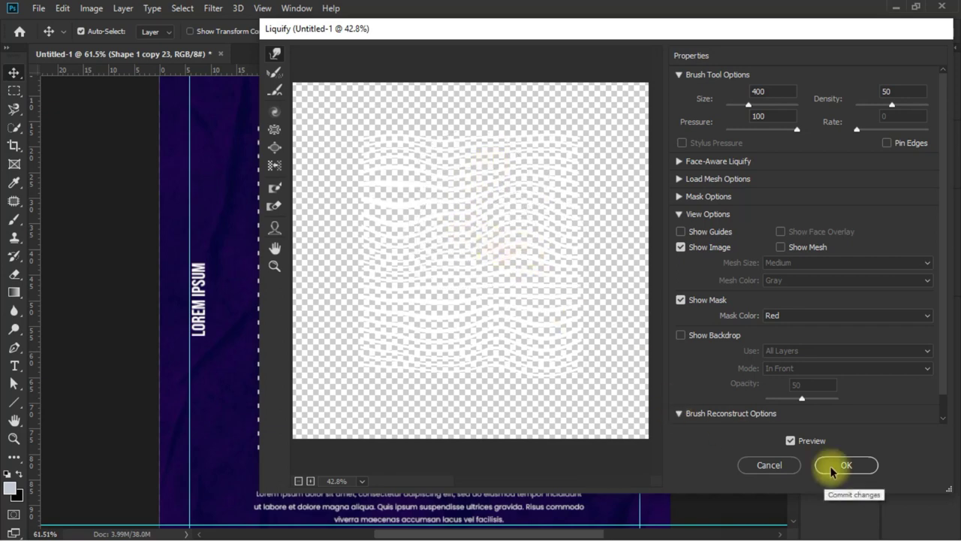
pyautogui.click(844, 465)
# - Type a W and scale it large, centred over the wavy lines
pyautogui.click(15, 365)
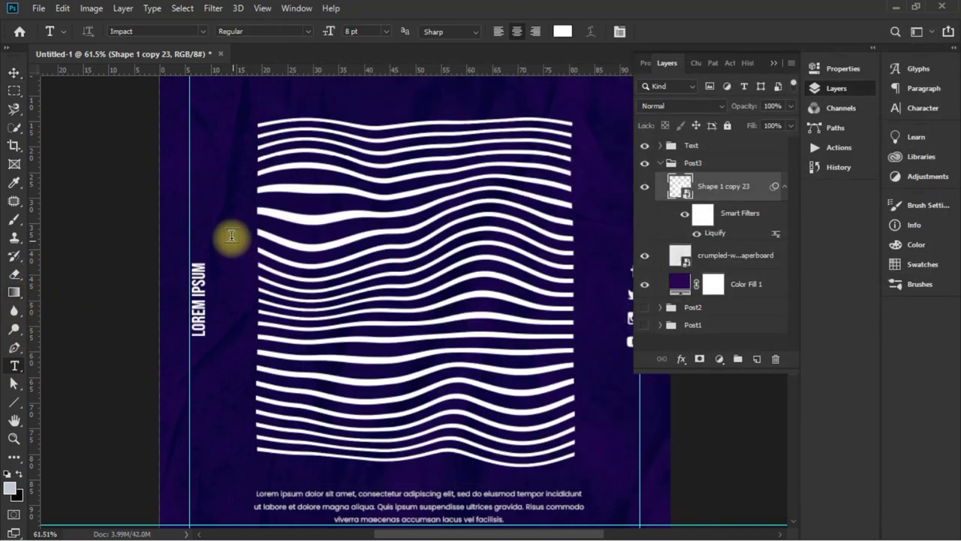
pyautogui.click(229, 226)
pyautogui.write('W')
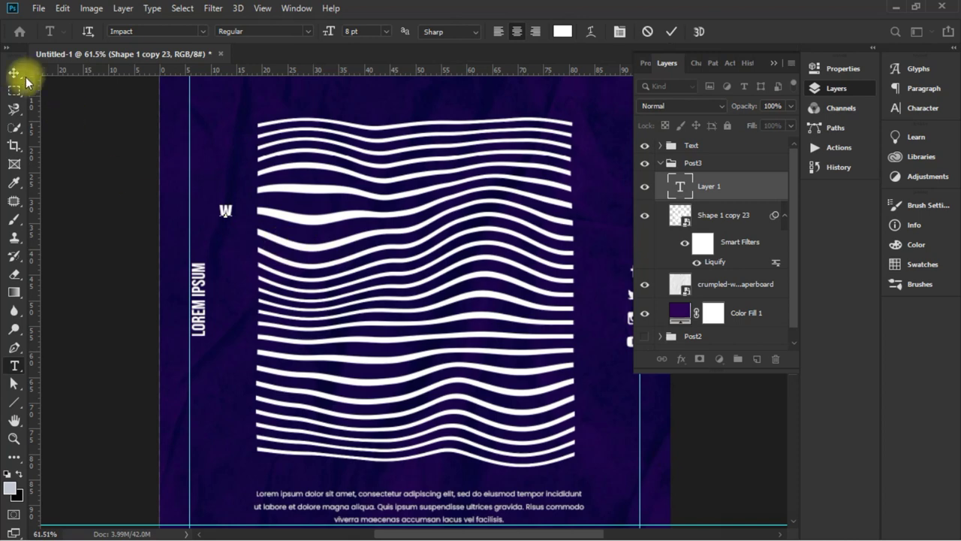
pyautogui.click(14, 73)
pyautogui.hotkey('ctrl', 't')
pyautogui.moveTo(241, 234)
pyautogui.mouseDown()
pyautogui.moveTo(497, 451)
pyautogui.moveTo(440, 333)
pyautogui.moveTo(468, 354)
pyautogui.moveTo(468, 332)
pyautogui.mouseUp()
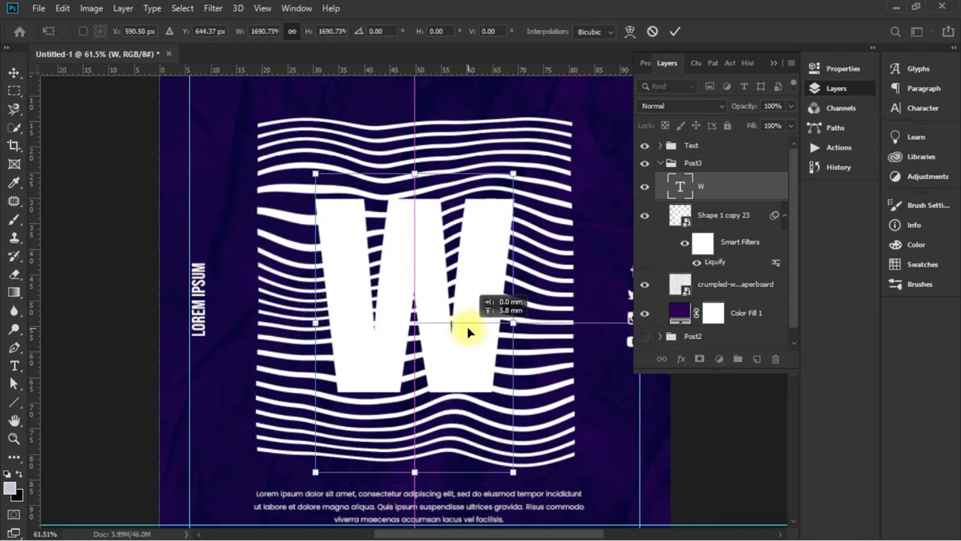
pyautogui.moveTo(513, 186); pyautogui.dragTo(527, 155)
pyautogui.moveTo(497, 236); pyautogui.dragTo(497, 239)
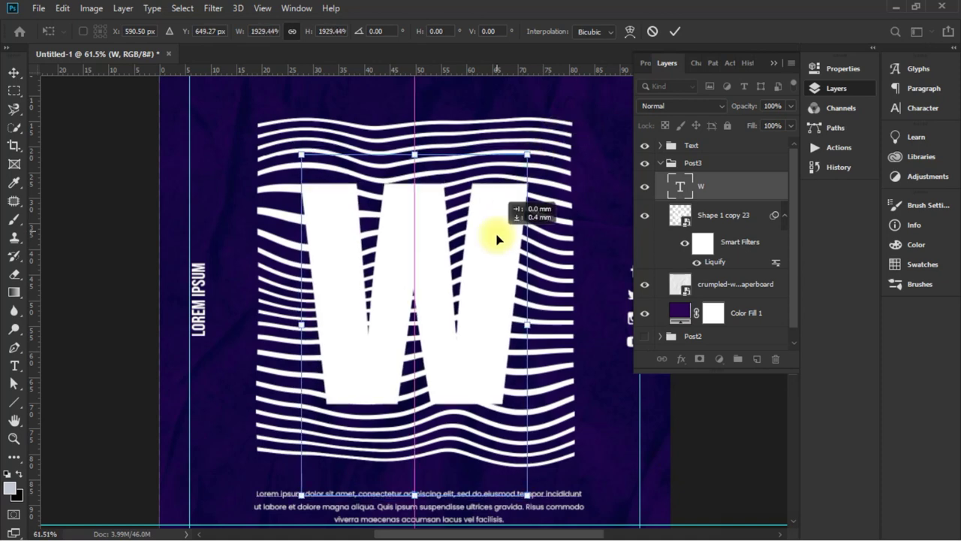
pyautogui.press('Return')
# - Mask the wavy lines to the W outline, hide the W text, and nudge the result
pyautogui.keyDown('ctrl'); pyautogui.click(680, 187); pyautogui.keyUp('ctrl')
pyautogui.click(721, 215)
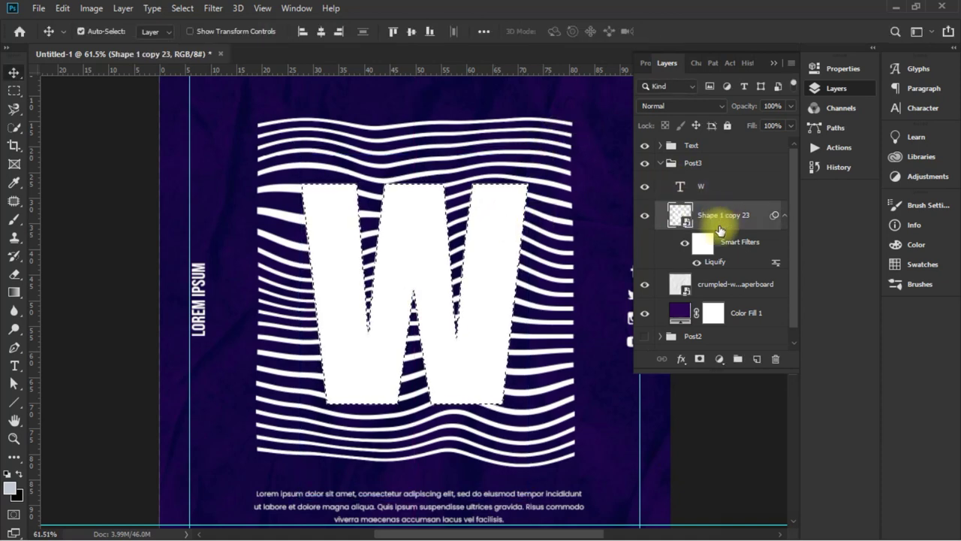
pyautogui.click(645, 186)
pyautogui.click(699, 359)
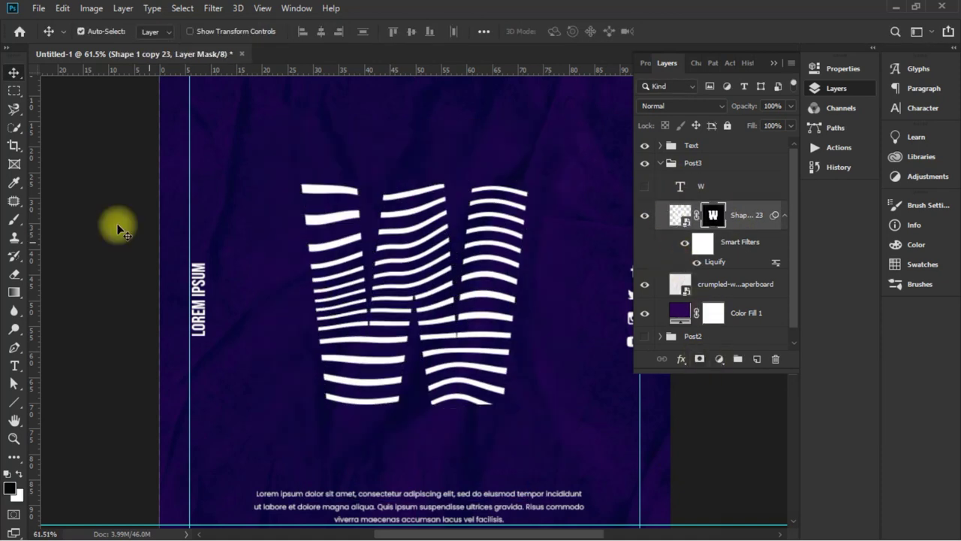
pyautogui.hotkey('ctrl', '0')
pyautogui.moveTo(422, 251); pyautogui.dragTo(434, 281)
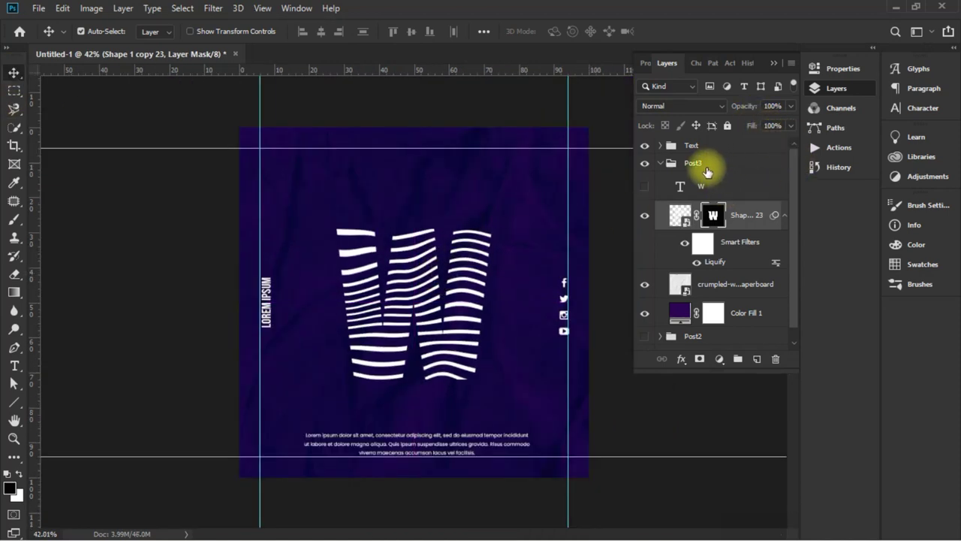
# - Duplicate the Post3 group as Post4 and hide the original Post3
pyautogui.click(660, 164)
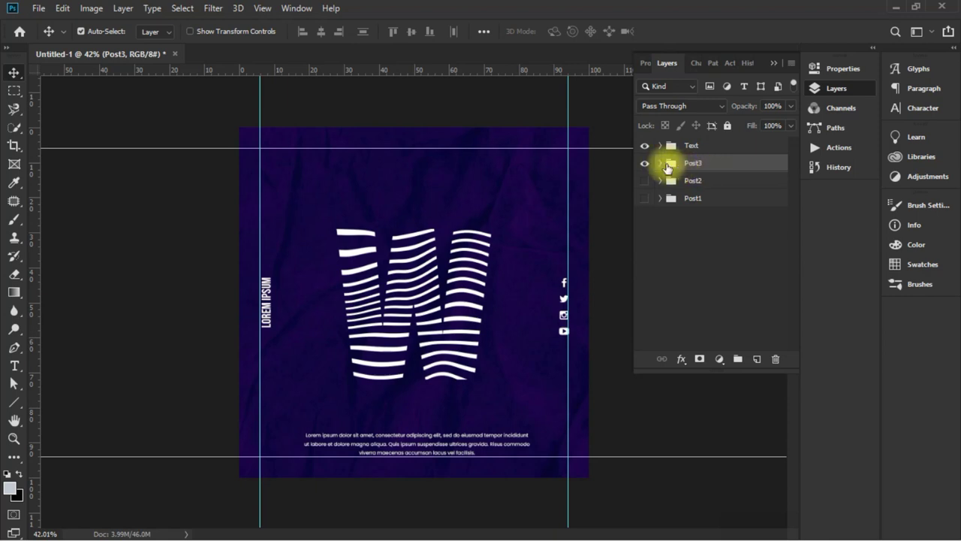
pyautogui.click(659, 166)
pyautogui.click(659, 165)
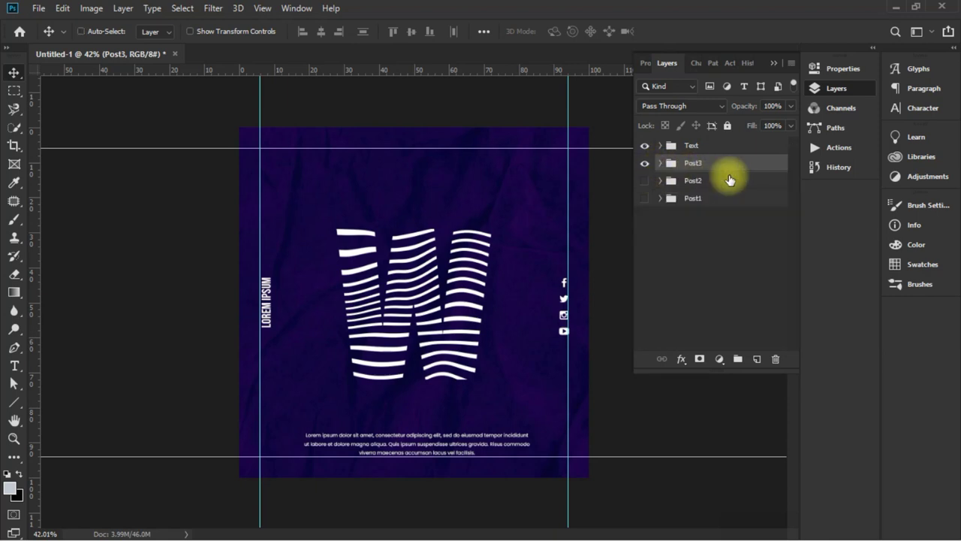
pyautogui.hotkey('ctrl', 'j')
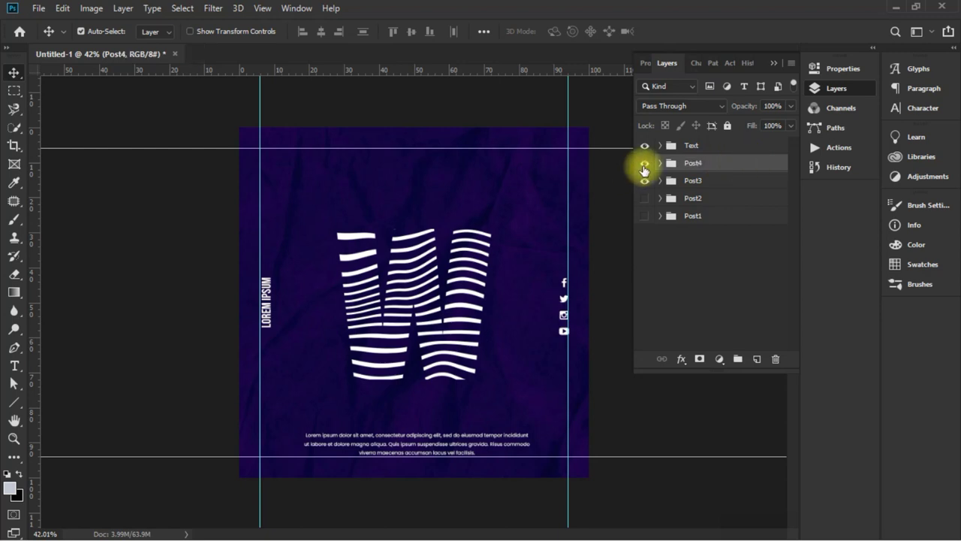
pyautogui.click(645, 180)
pyautogui.click(661, 163)
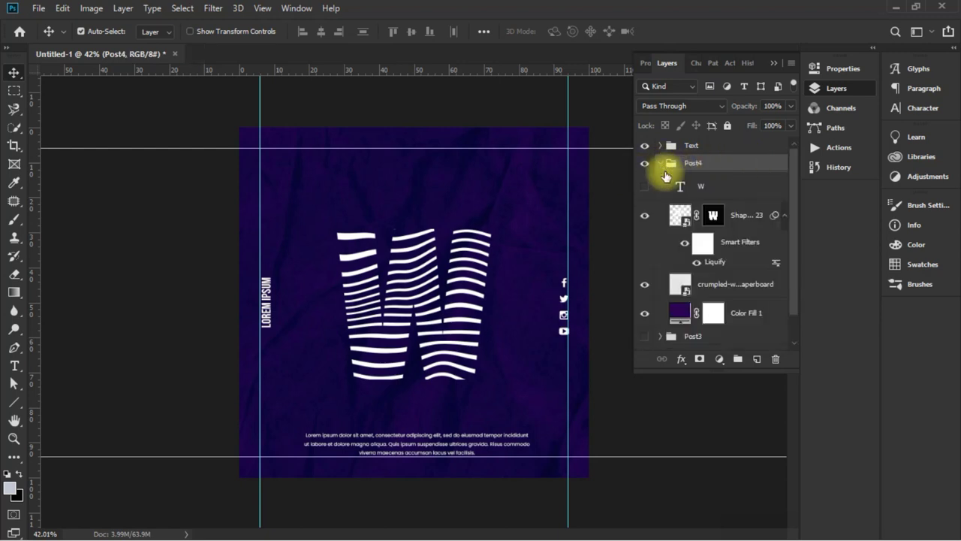
# - Delete the wavy W layer and the W text layer from Post4
pyautogui.click(738, 215)
pyautogui.press('Delete')
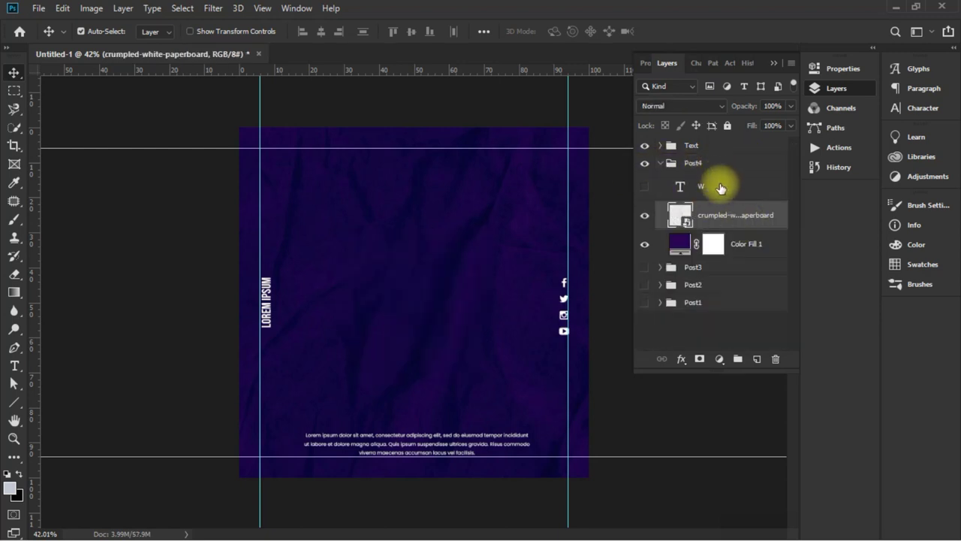
pyautogui.click(730, 186)
pyautogui.press('Delete')
# - Recolour Post4's Color Fill 1 background to dark blue #003a55
pyautogui.click(685, 218)
pyautogui.doubleClick(685, 219)
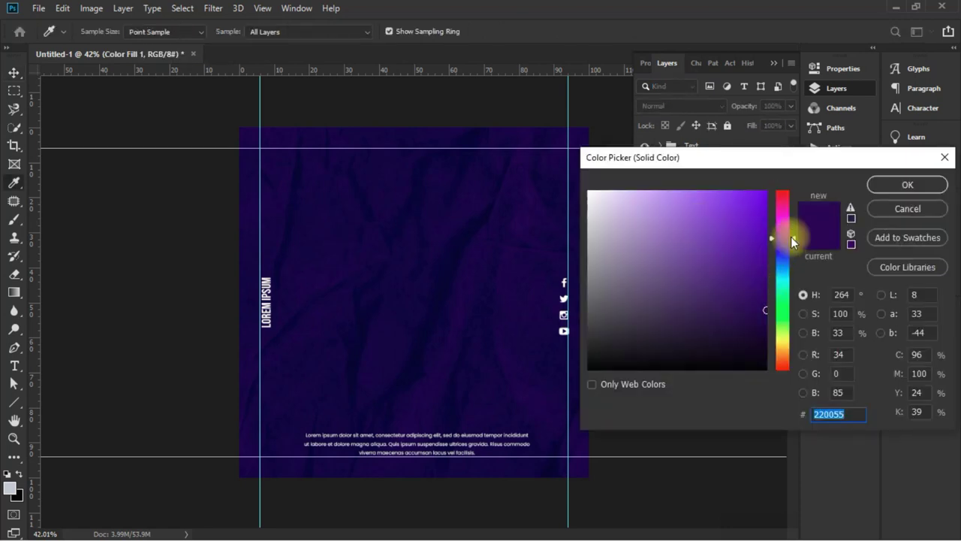
pyautogui.moveTo(793, 239); pyautogui.dragTo(799, 275)
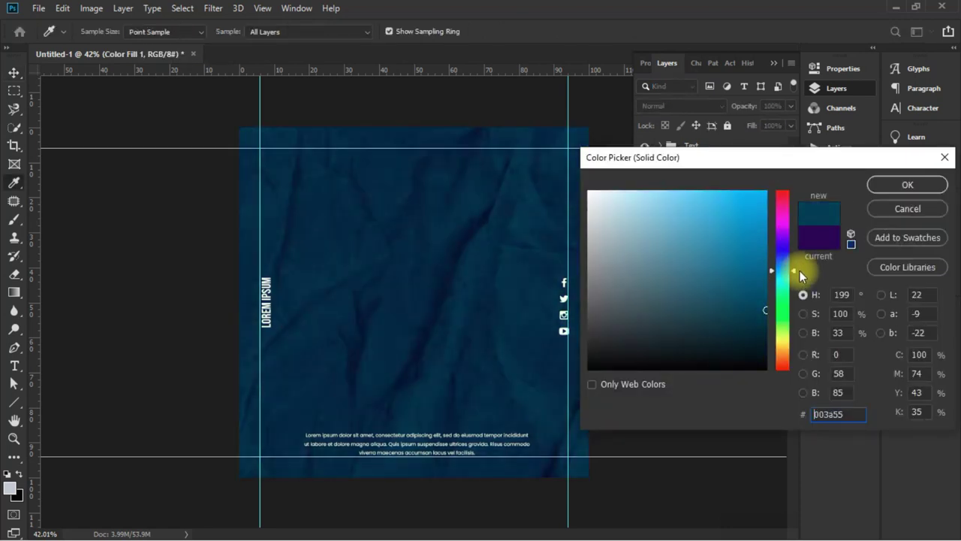
pyautogui.click(891, 184)
# - Type a white SLICE headline in Bebas Neue at the centre of the blue post
pyautogui.click(14, 366)
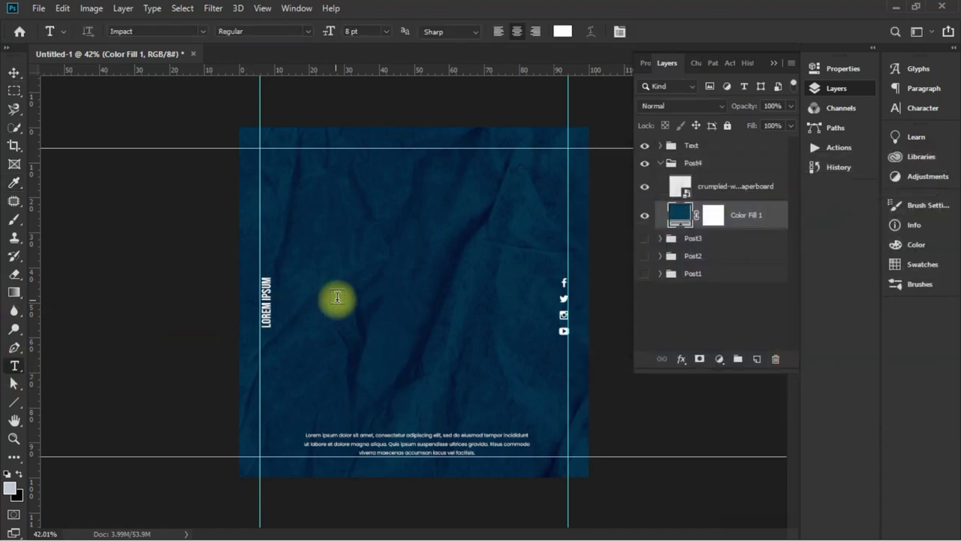
pyautogui.click(369, 291)
pyautogui.scroll(5, 383, 299)
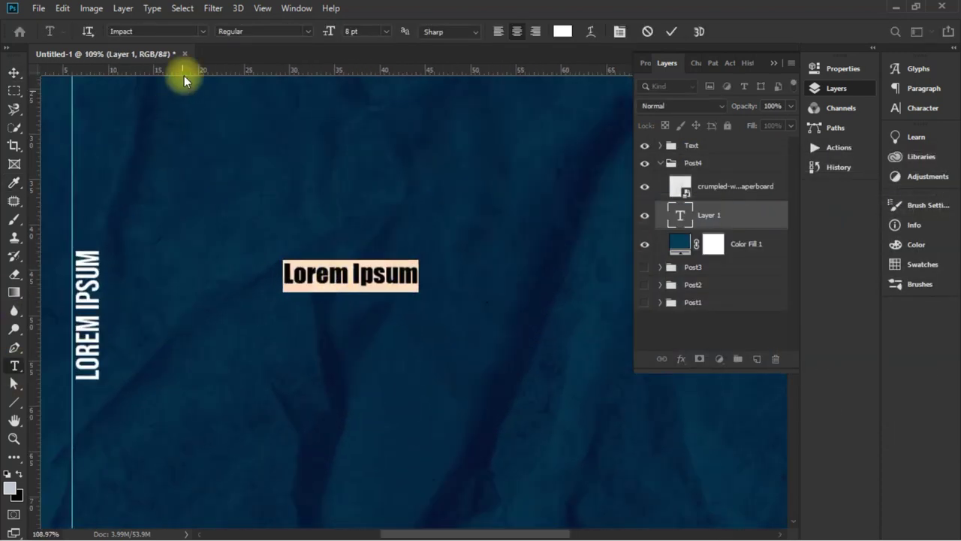
pyautogui.write('bebas')
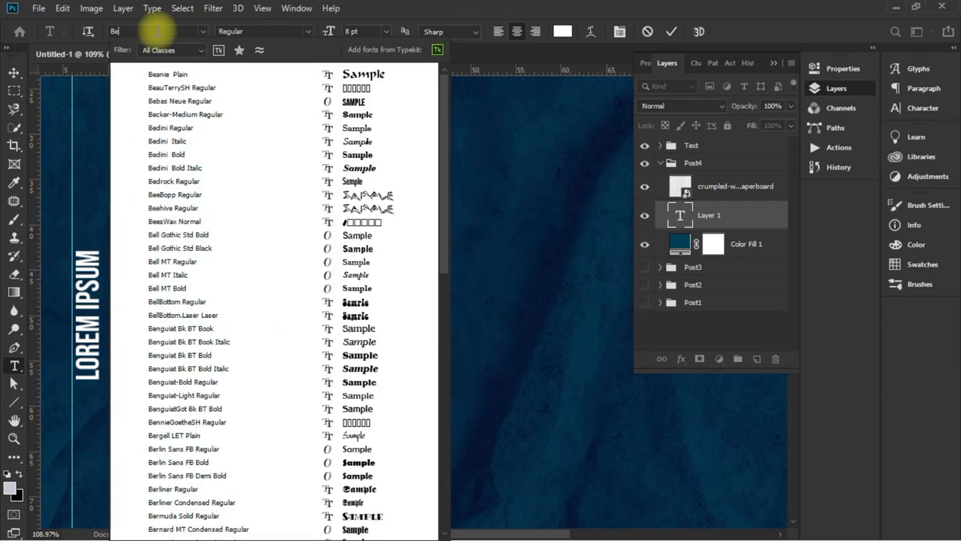
pyautogui.press('Return')
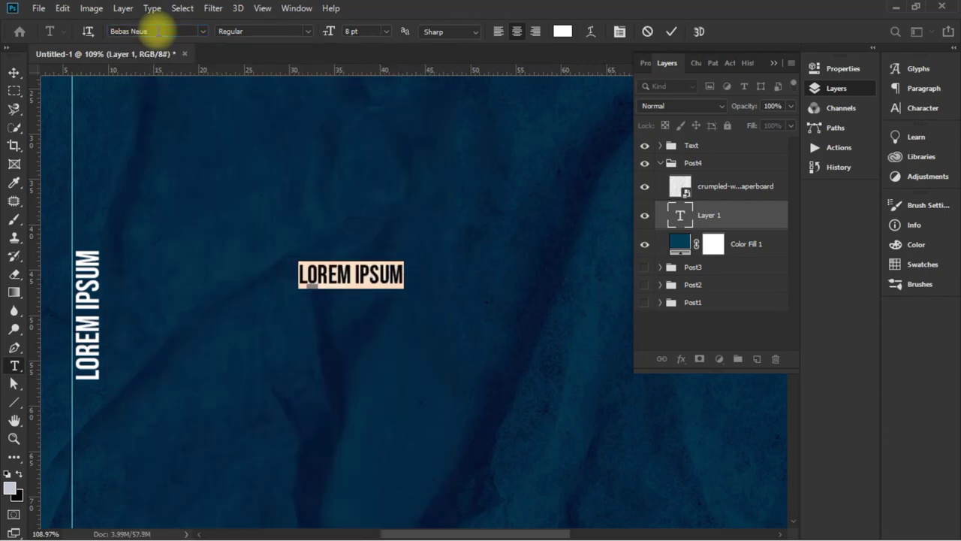
pyautogui.write('SLI')
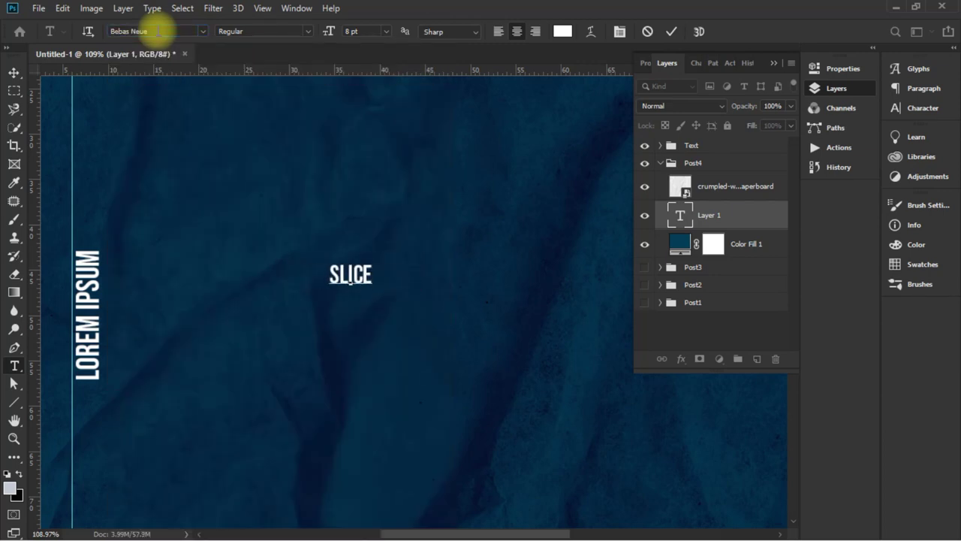
pyautogui.write('CE')
pyautogui.click(14, 72)
# - Scale the SLICE text up so it spans the centre of the post
pyautogui.scroll(-3, 365, 251)
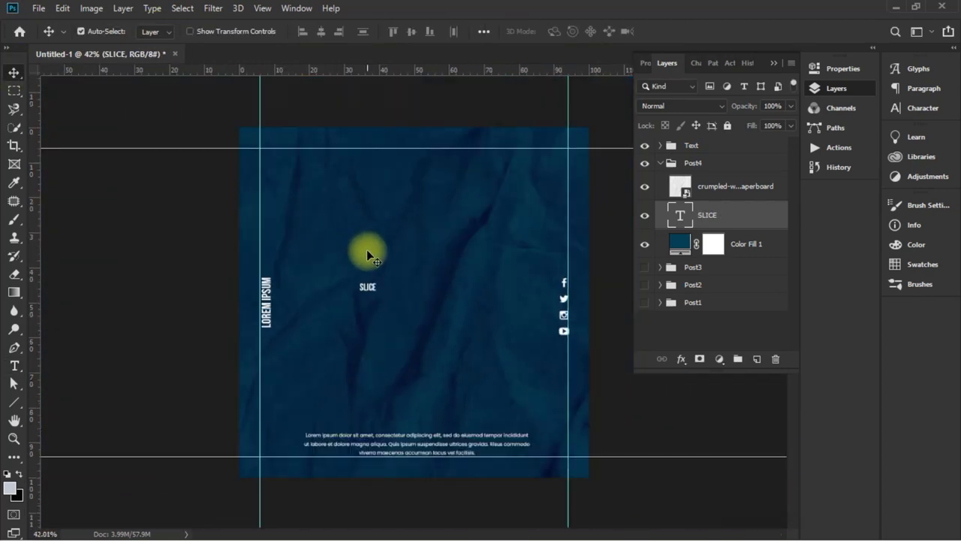
pyautogui.hotkey('ctrl', 't')
pyautogui.moveTo(380, 292); pyautogui.dragTo(468, 327)
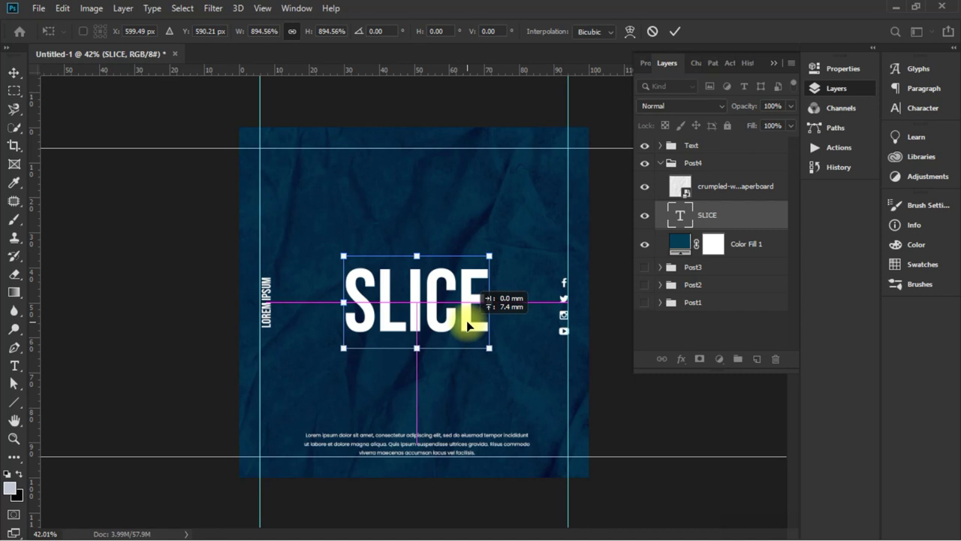
pyautogui.press('Return')
# - Duplicate SLICE and draw a closed pen outline above the diagonal cut, turned into a selection
pyautogui.hotkey('ctrl', 'j')
pyautogui.scroll(2, 397, 309)
pyautogui.click(14, 365)
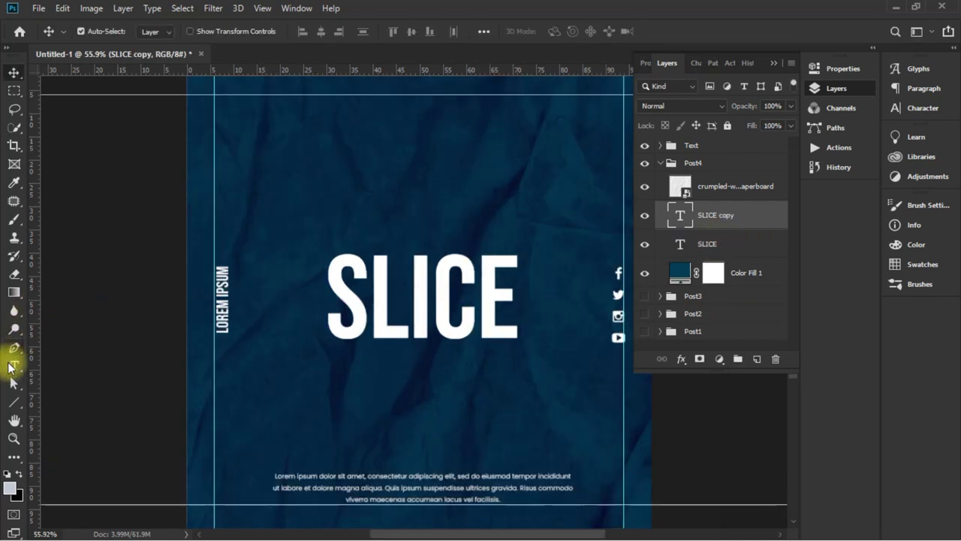
pyautogui.click(14, 347)
pyautogui.click(293, 353)
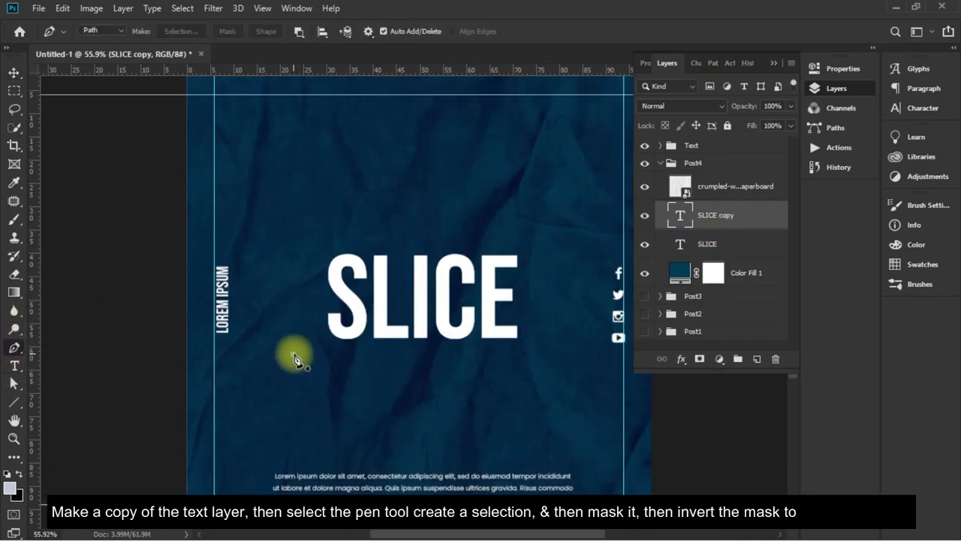
pyautogui.click(534, 252)
pyautogui.click(489, 220)
pyautogui.click(344, 219)
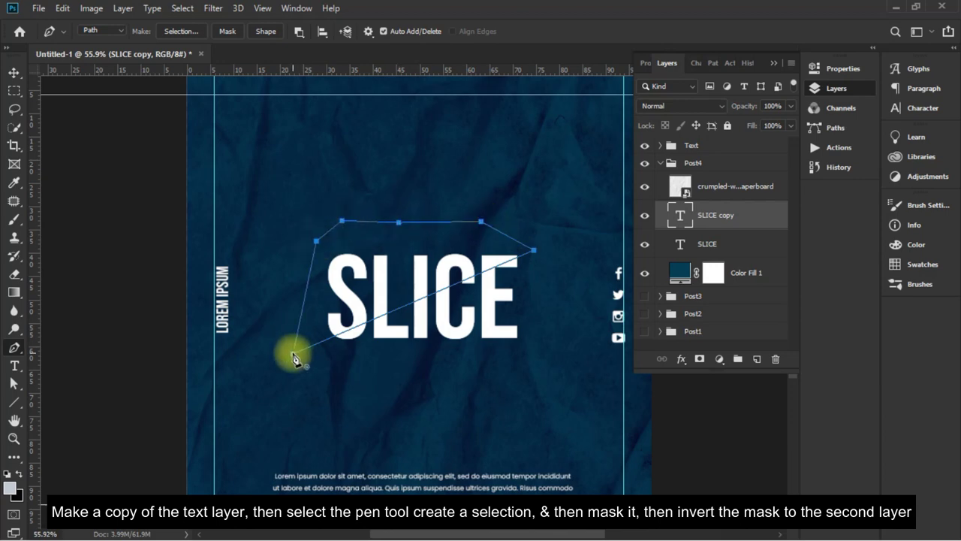
pyautogui.click(293, 353)
pyautogui.hotkey('ctrl', 'Return')
# - Mask SLICE copy to the area above the cut and SLICE to the area below it
pyautogui.click(699, 359)
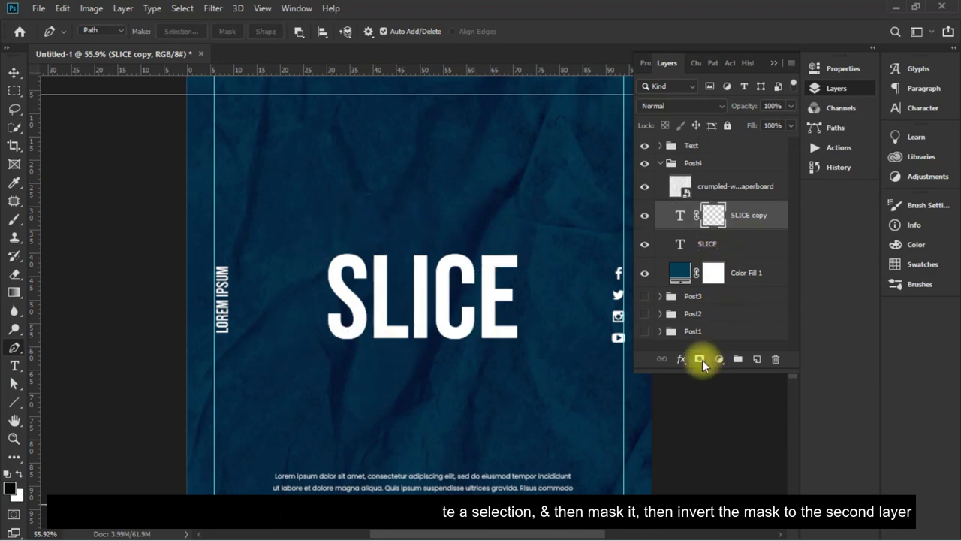
pyautogui.keyDown('ctrl'); pyautogui.click(713, 217); pyautogui.keyUp('ctrl')
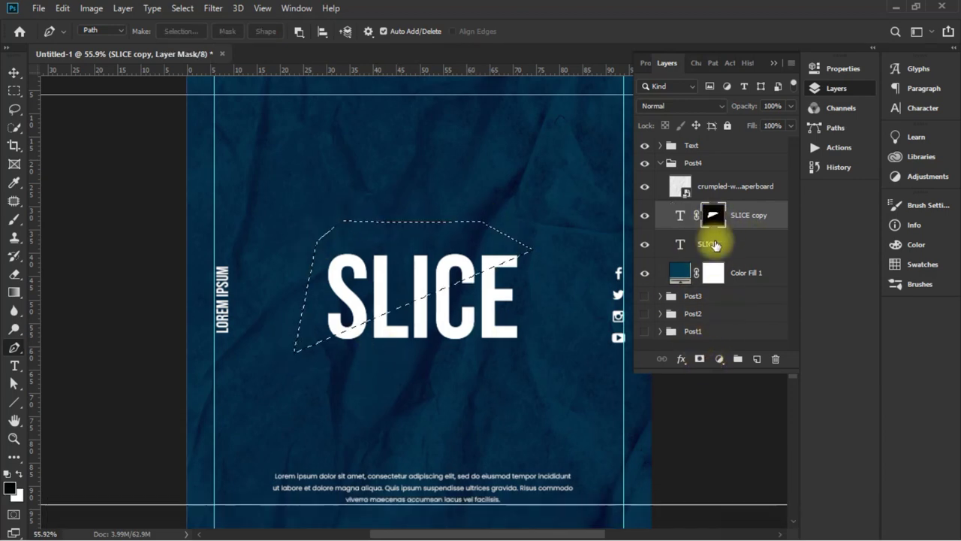
pyautogui.click(714, 248)
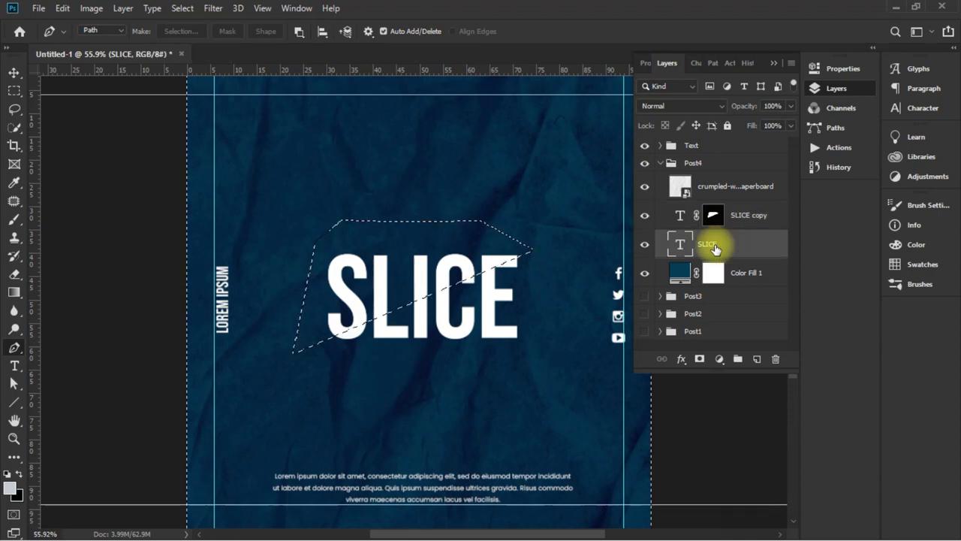
pyautogui.click(699, 359)
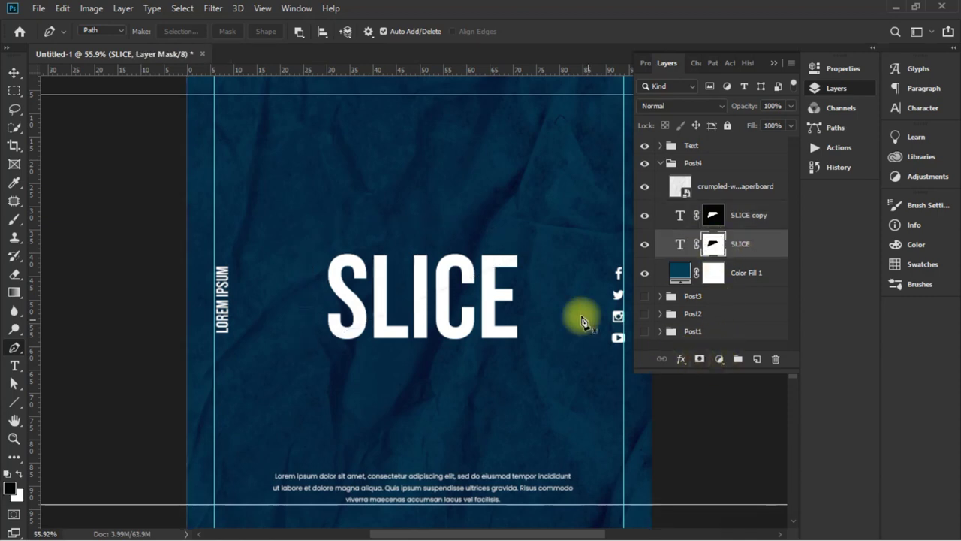
pyautogui.click(14, 72)
# - Offset the upper SLICE piece up and left of the lower piece along the cut
pyautogui.moveTo(422, 274); pyautogui.dragTo(414, 264)
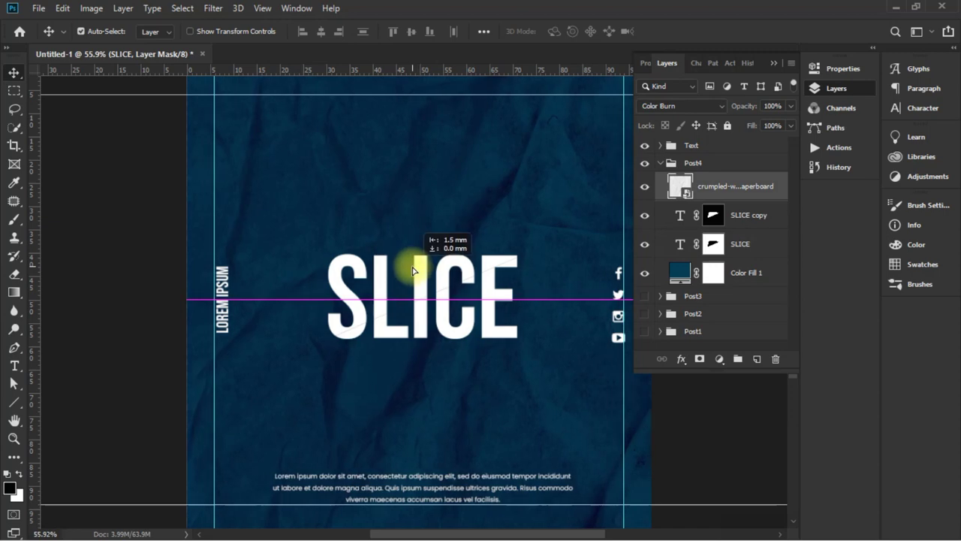
pyautogui.click(741, 215)
pyautogui.hotkey('shift', 'Left')
pyautogui.hotkey('shift', 'Up')
pyautogui.hotkey('shift', 'Up')
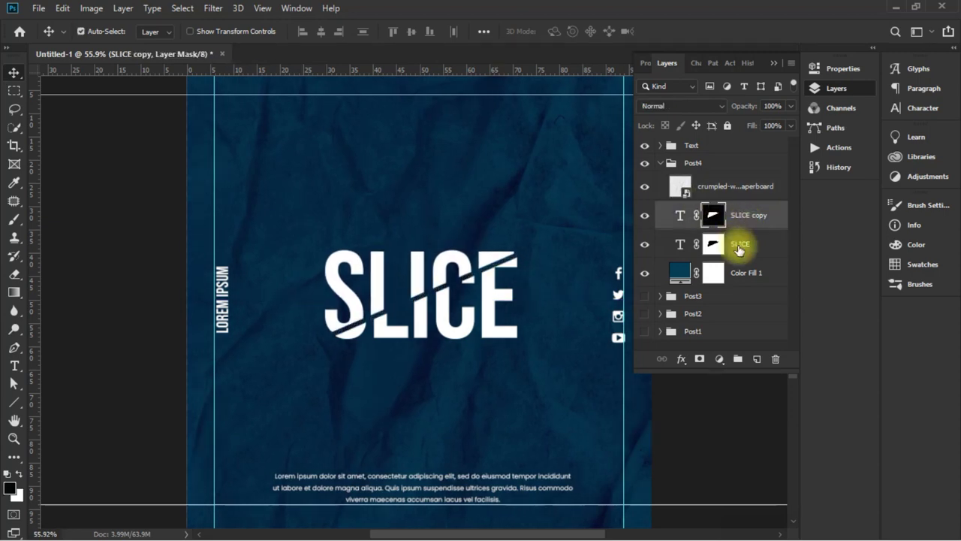
pyautogui.click(738, 245)
pyautogui.hotkey('shift', 'Up')
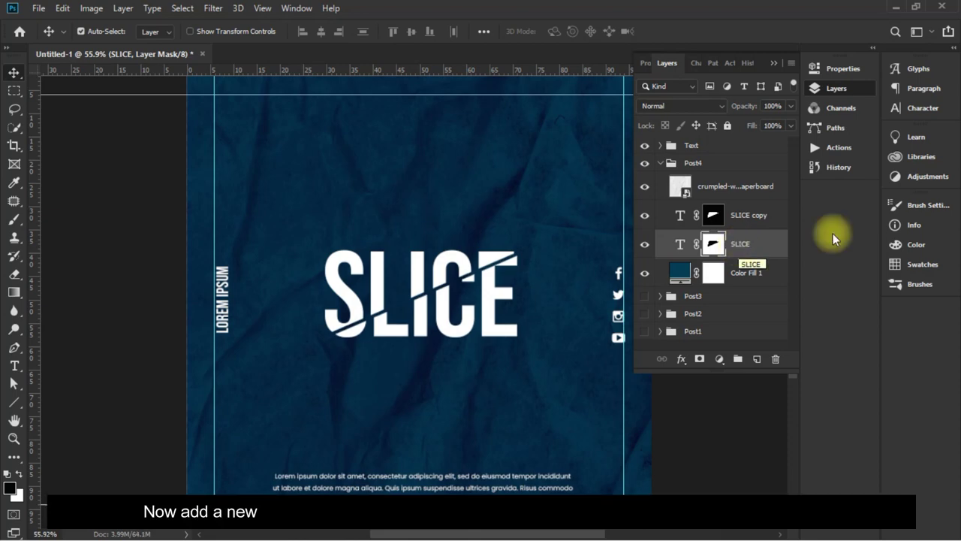
# - Brush a soft black shadow along the diagonal cut through SLICE
pyautogui.moveTo(326, 324); pyautogui.dragTo(576, 214)
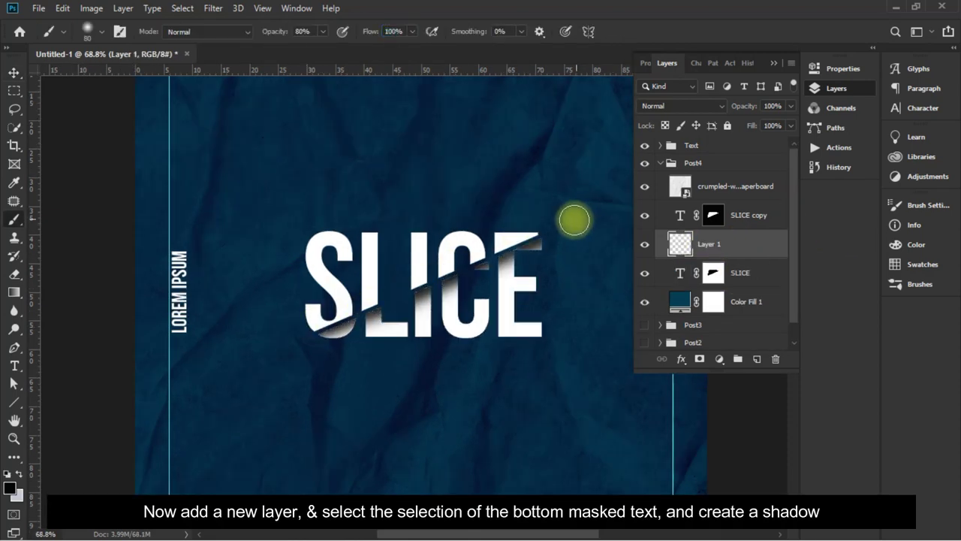
pyautogui.hotkey('ctrl', '0')
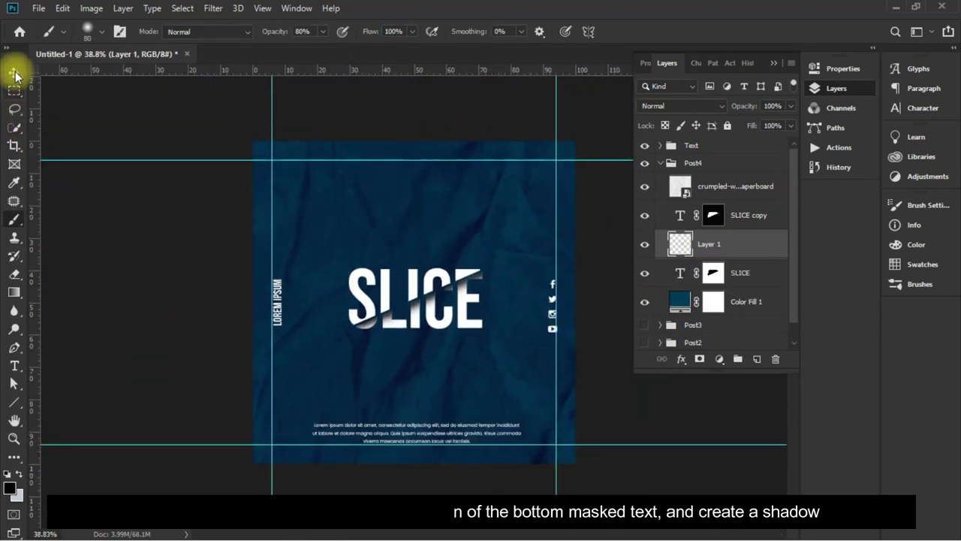